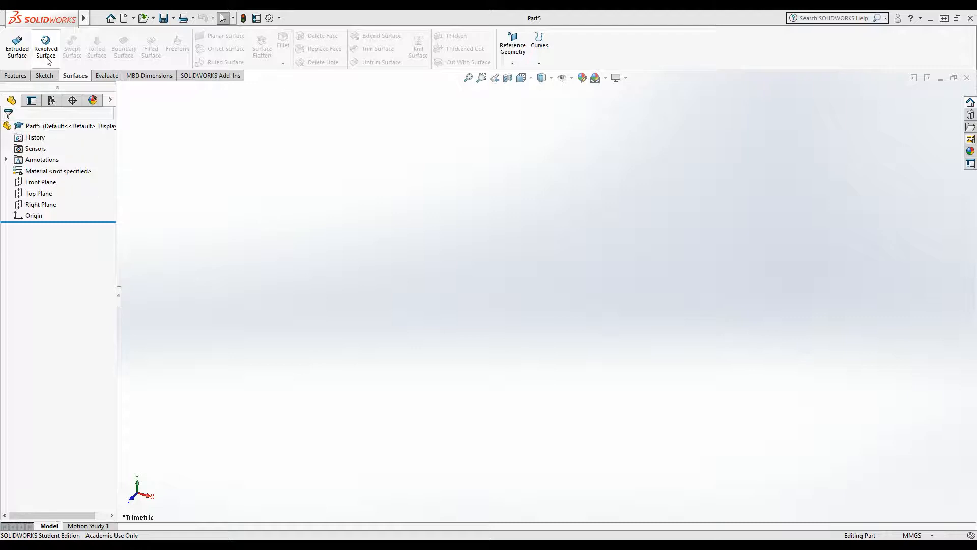
Start a sketch on the Front Plane and draw a horizontal centerline about 125 mm long, extending left from the origin
click(46, 182)
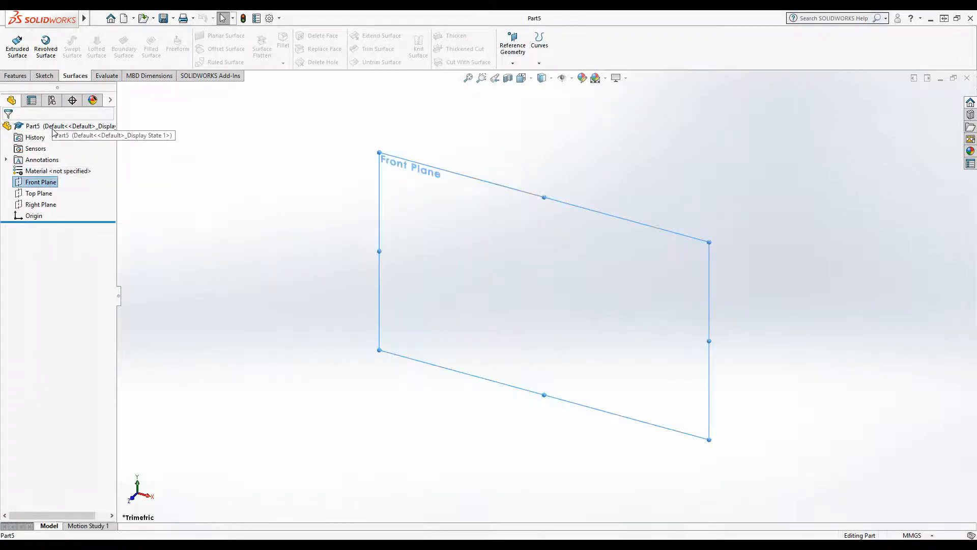
click(44, 53)
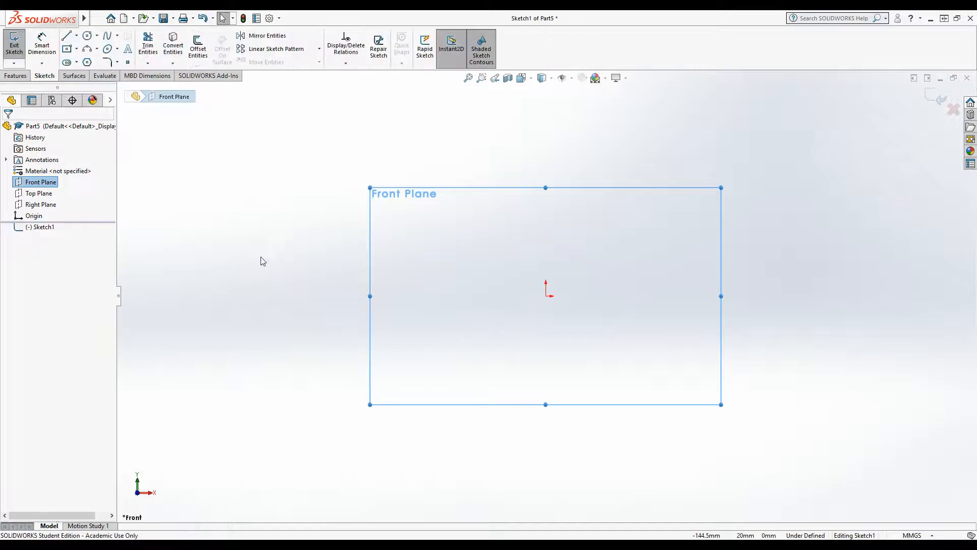
click(76, 36)
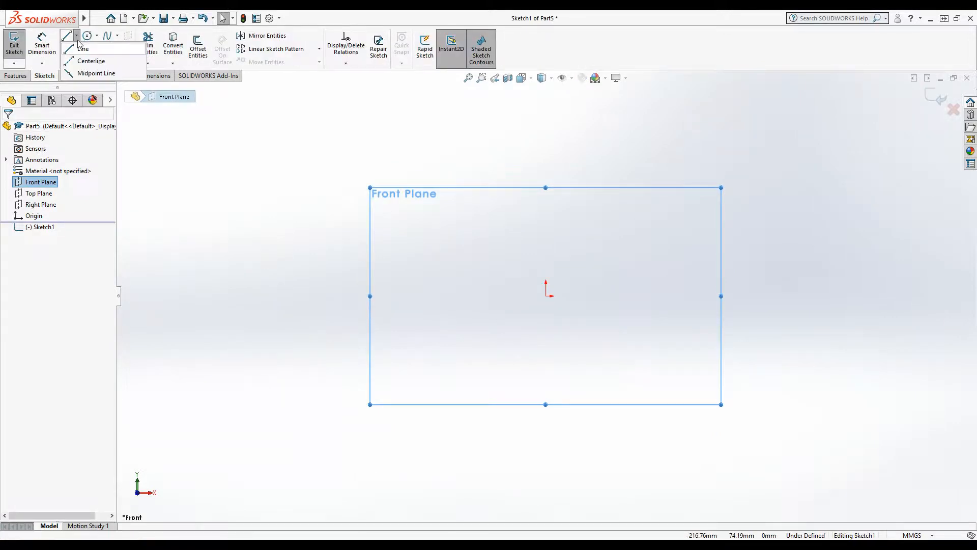
click(85, 61)
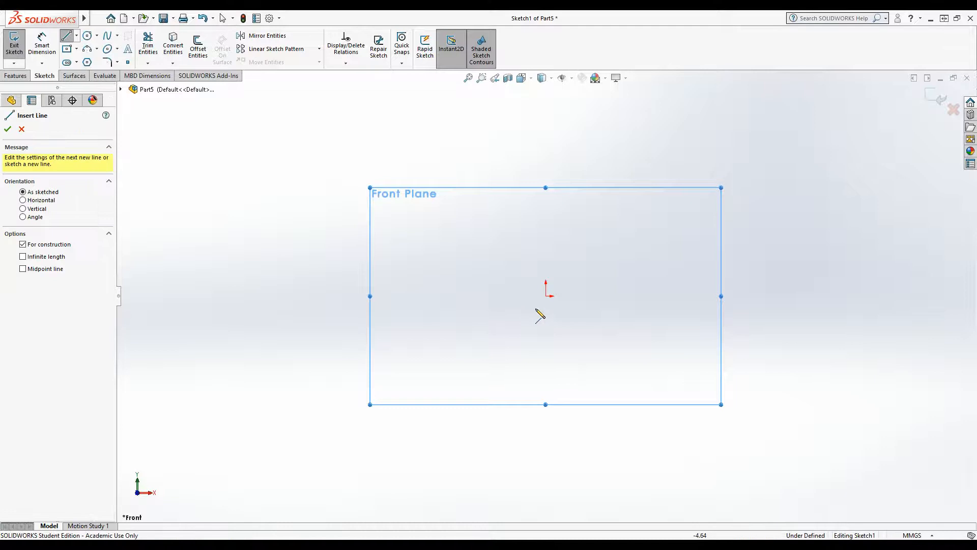
click(546, 296)
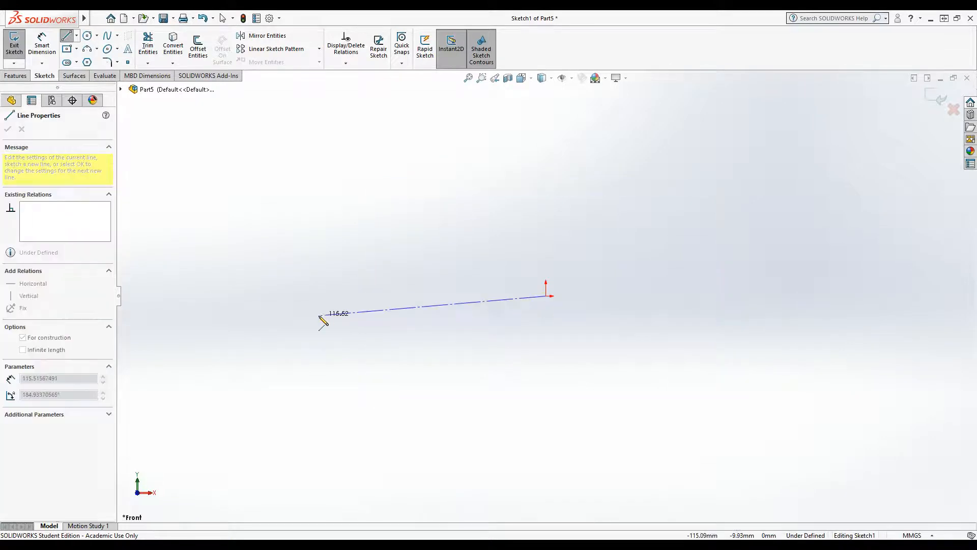
click(298, 296)
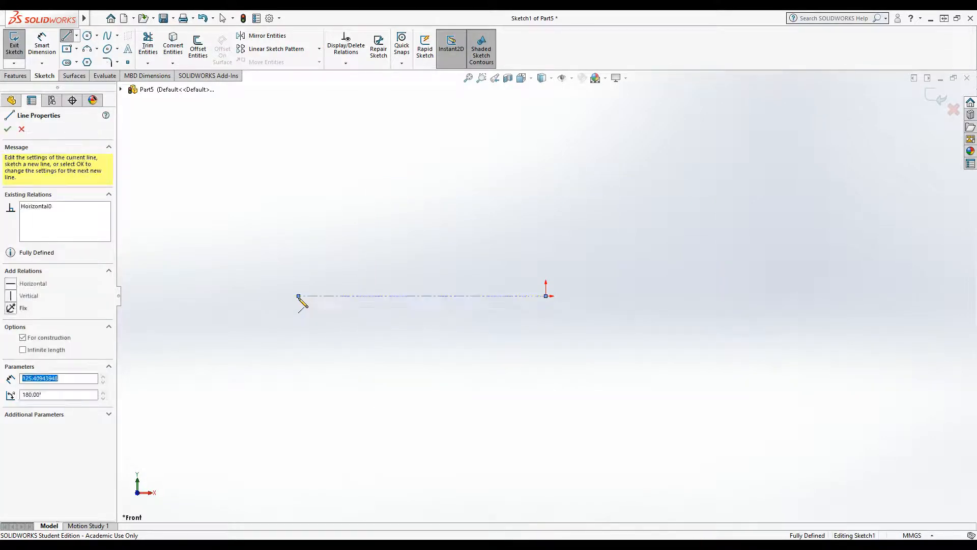
right_click(428, 211)
click(448, 219)
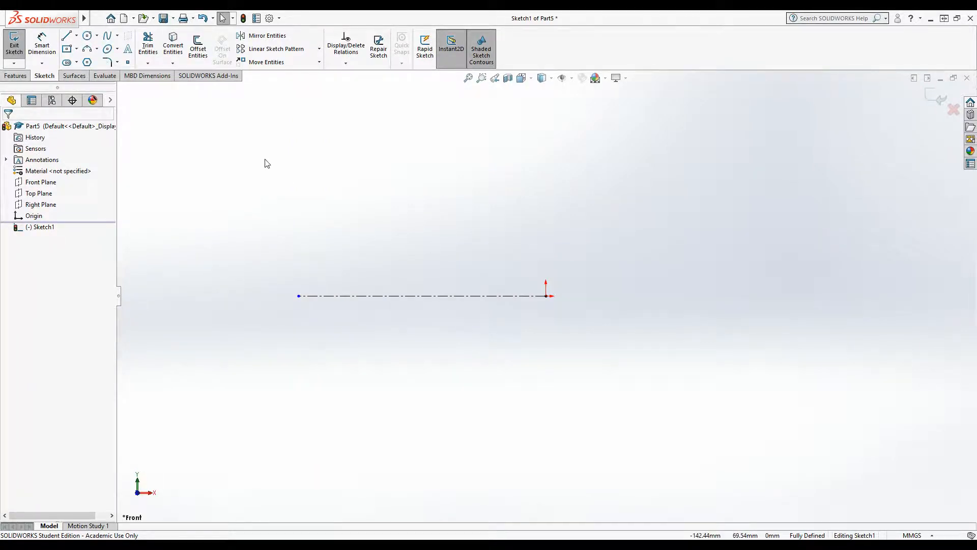
Dimension the centerline's length to 122 mm
click(42, 45)
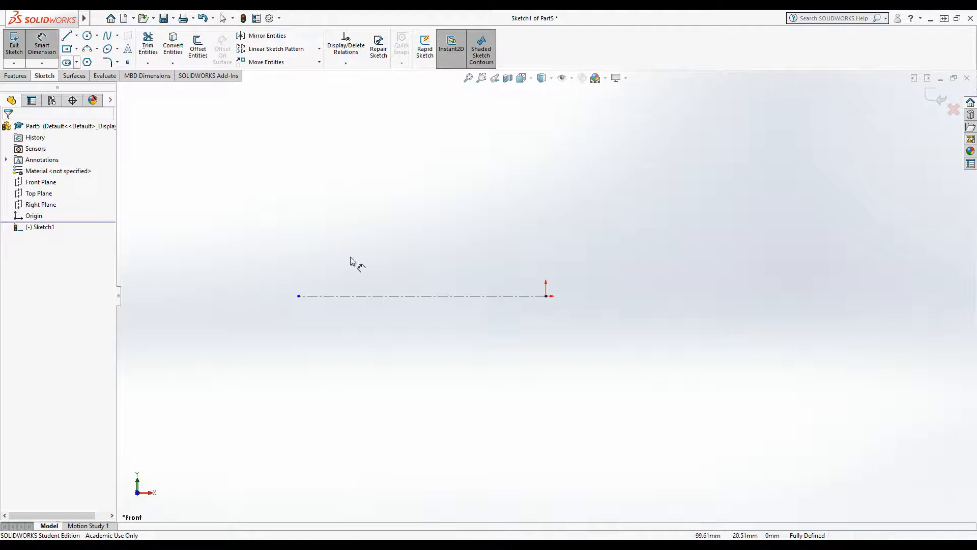
click(374, 297)
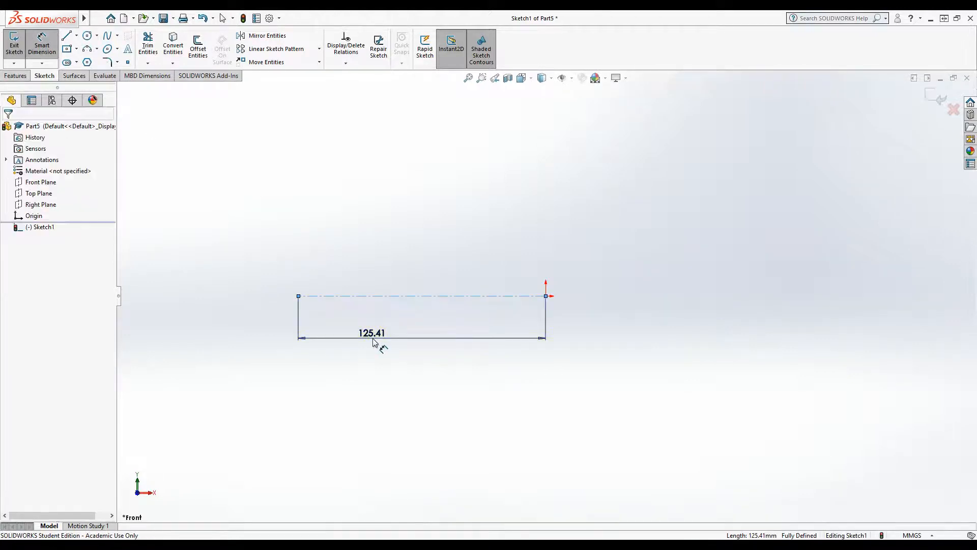
click(373, 340)
text(122)
key(Return)
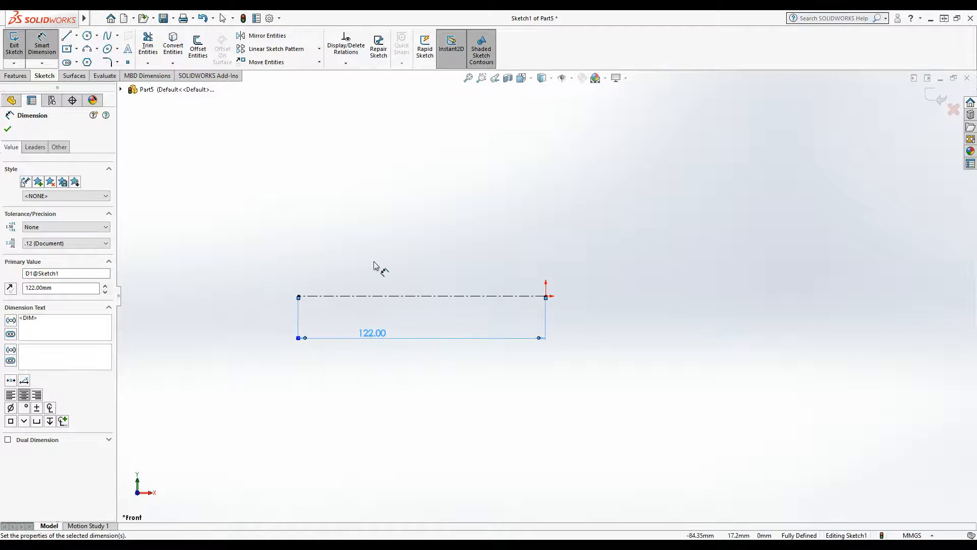
Sketch a stepped line chain rising about 14 mm from the origin and running left past a narrow groove and shoulder to an open end
scroll(351, 263, down, 3)
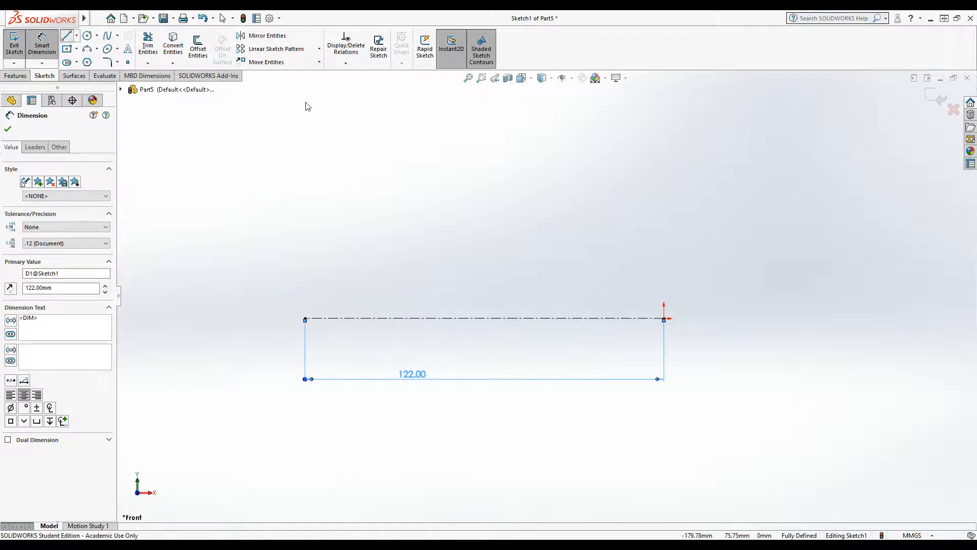
click(66, 36)
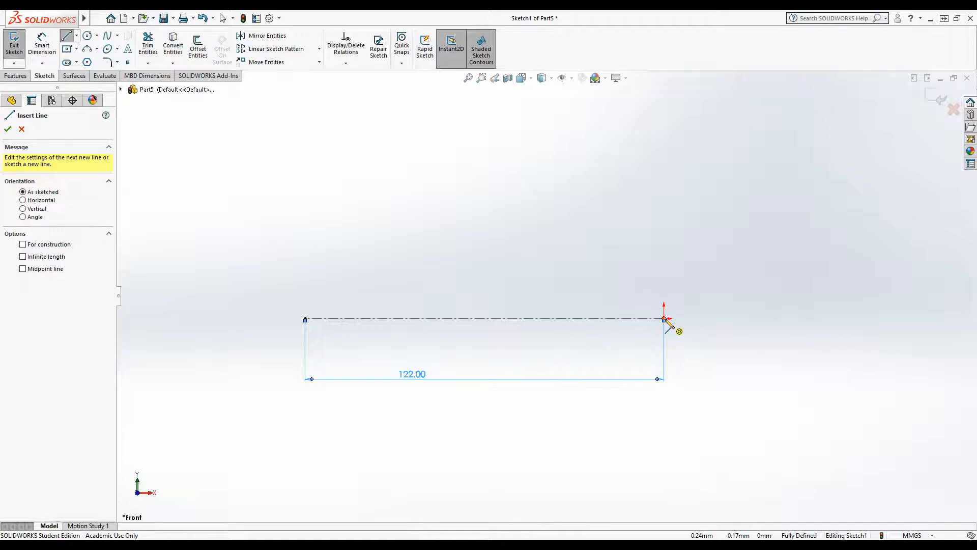
click(664, 319)
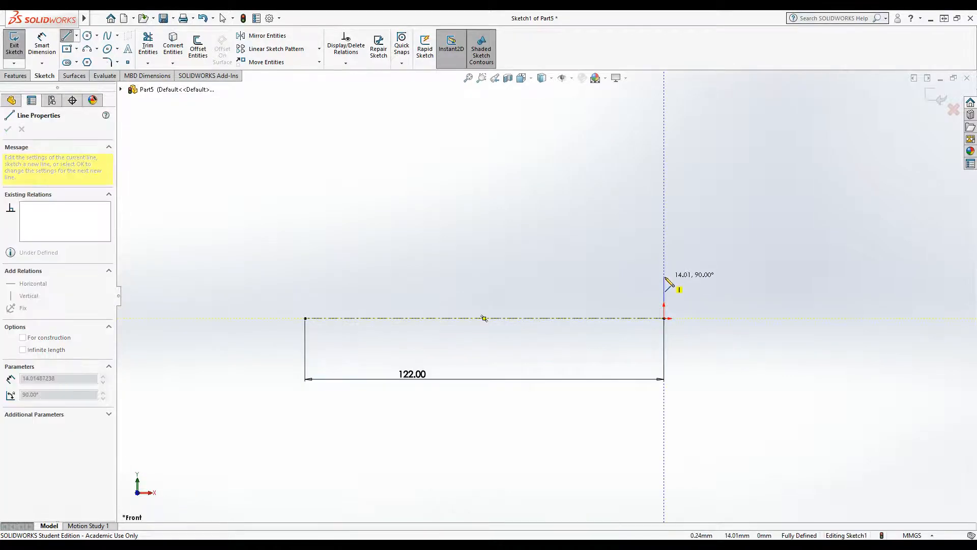
click(664, 277)
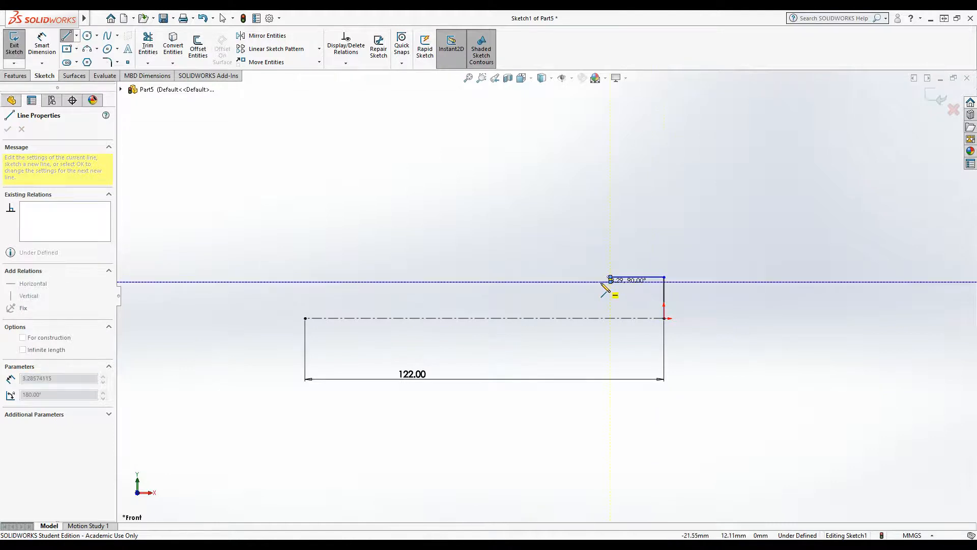
click(610, 278)
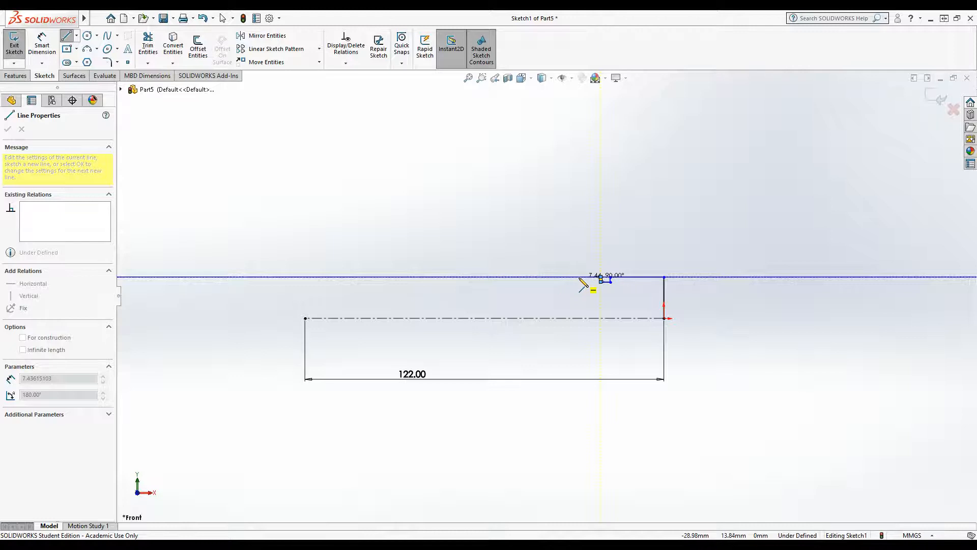
click(579, 278)
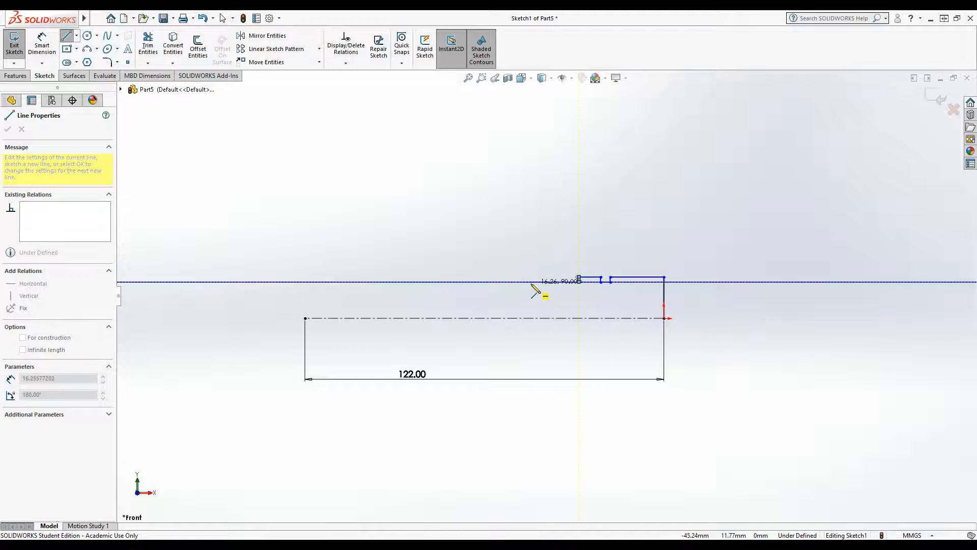
click(531, 282)
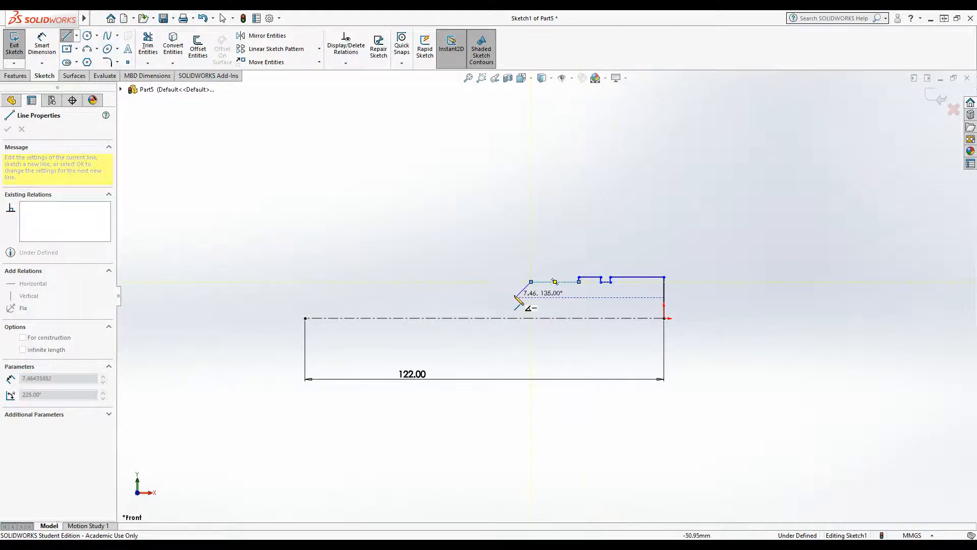
key(Escape)
key(Escape)
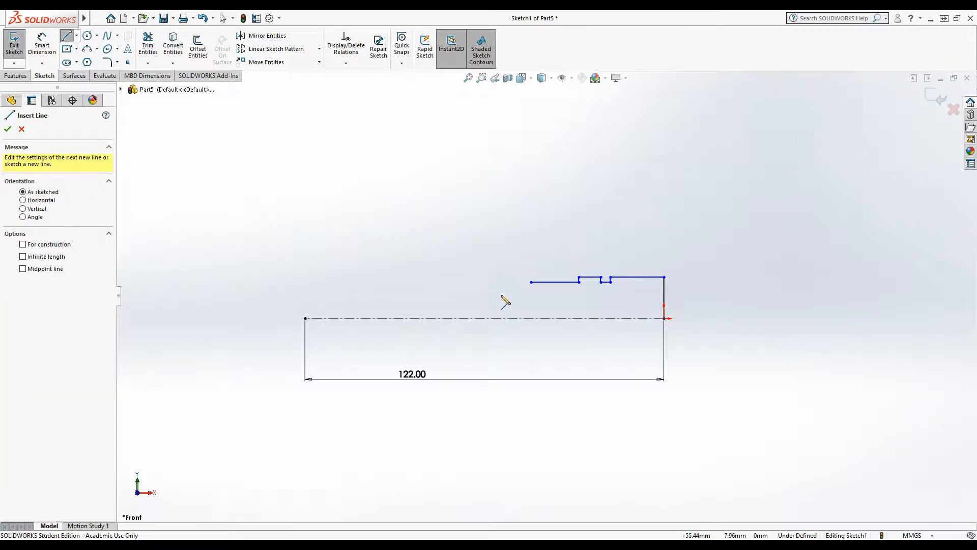
Sketch a separate chain: about 14 mm leftward, a raised collar about 3 mm high, and about 35 mm leftward, closing down onto the centerline's left end
click(502, 296)
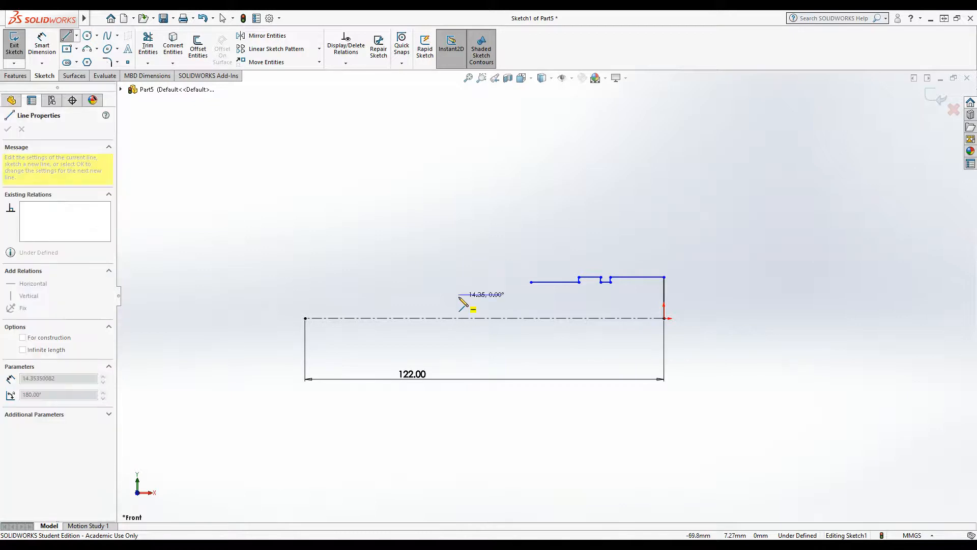
click(459, 294)
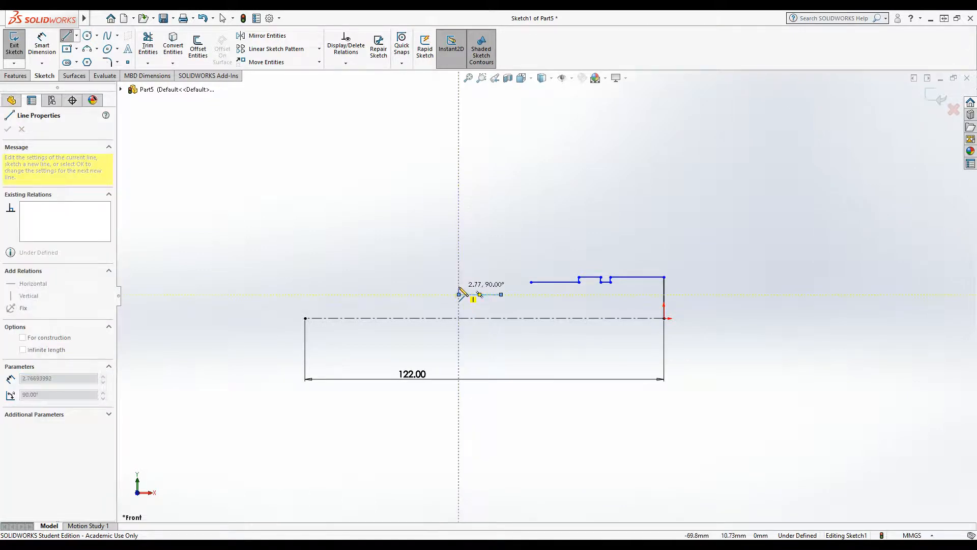
click(459, 287)
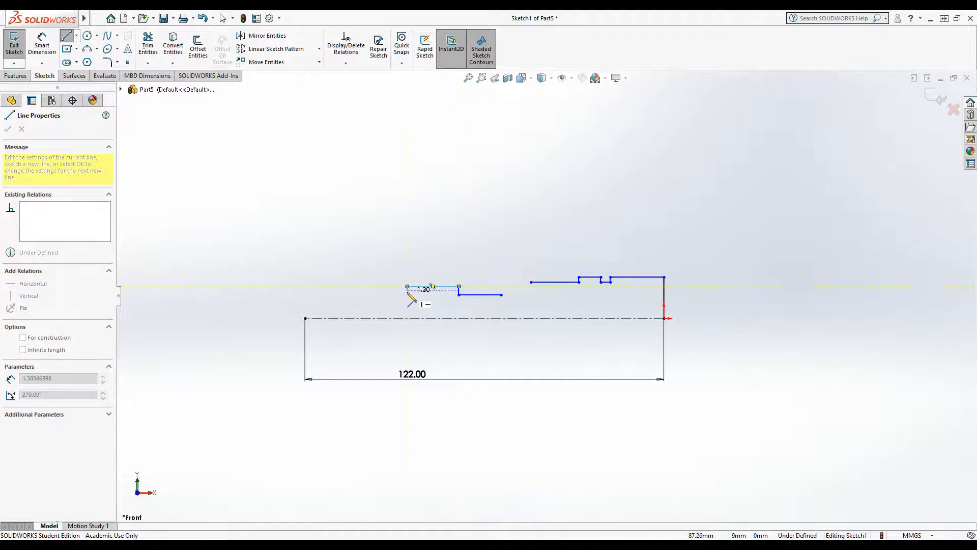
click(407, 287)
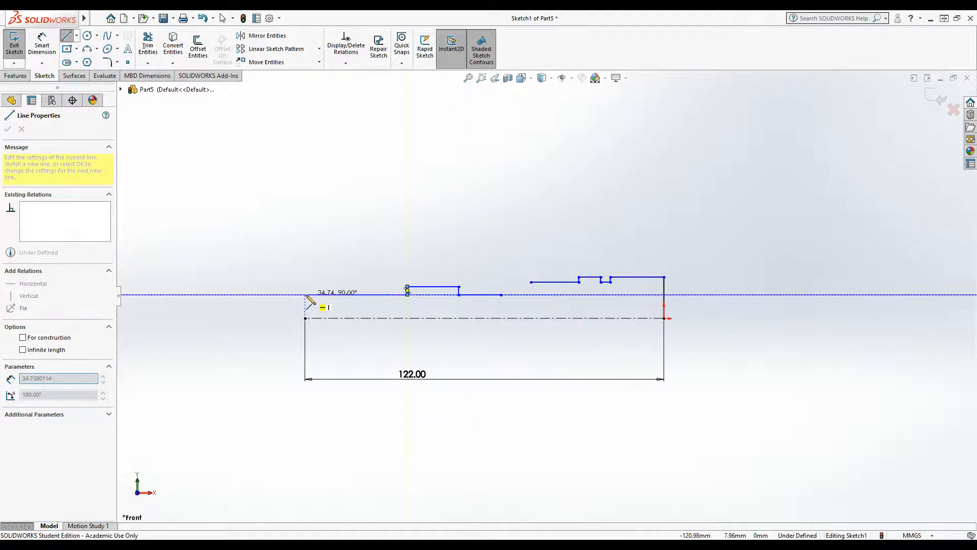
click(305, 294)
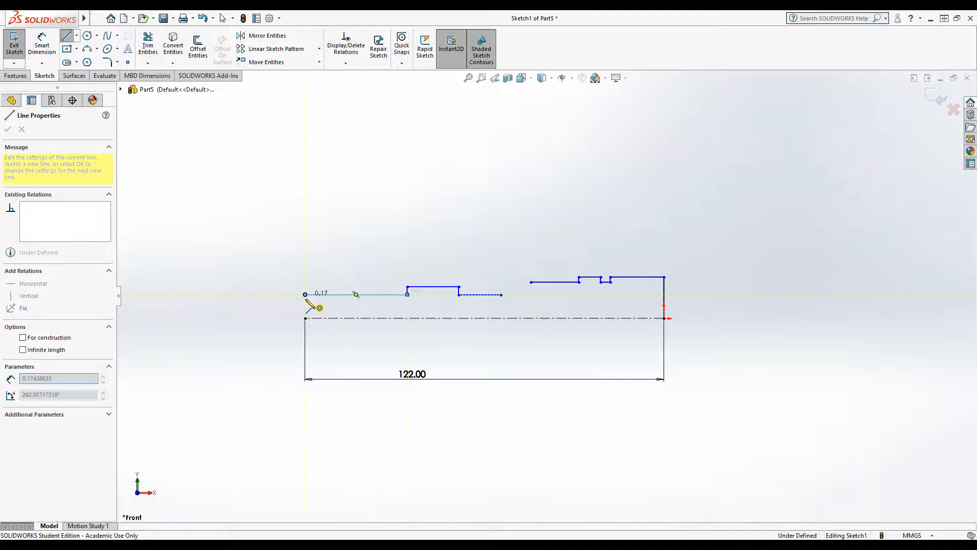
click(306, 318)
right_click(421, 178)
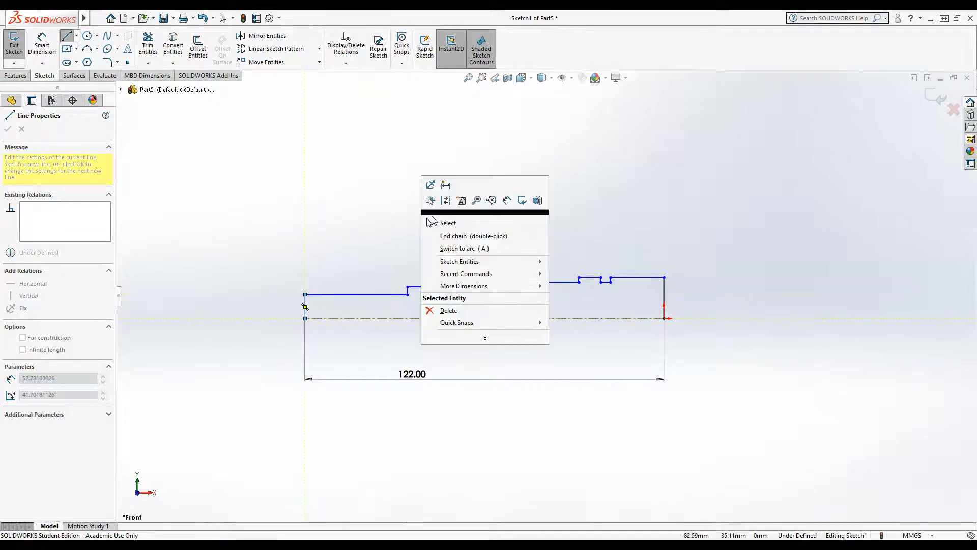
click(443, 222)
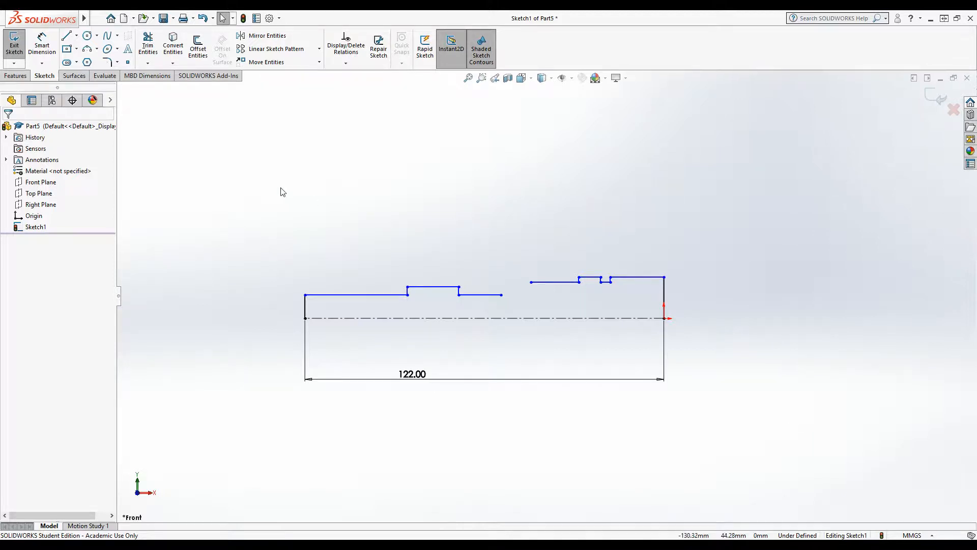
Dimension the upper horizontal line between the right end and the groove to 25 mm
click(42, 44)
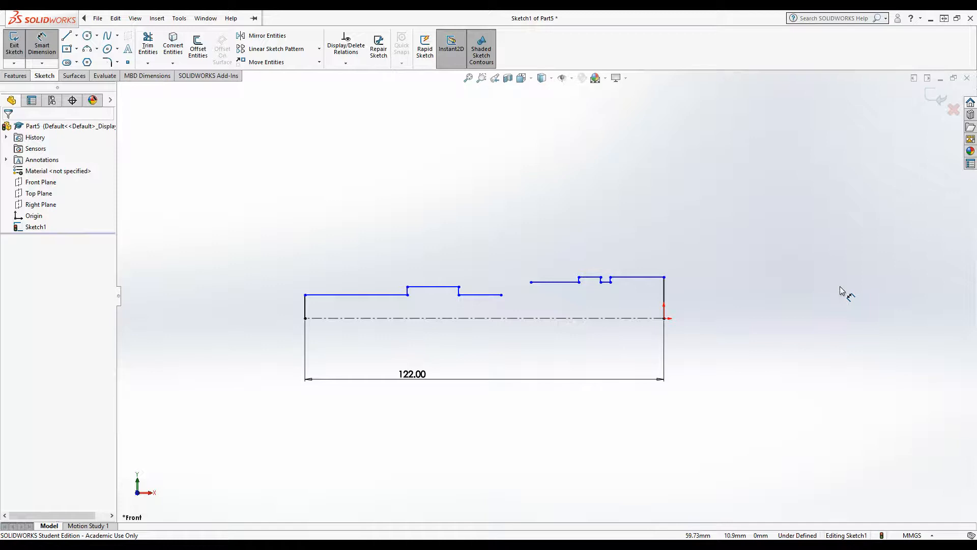
click(642, 277)
click(629, 226)
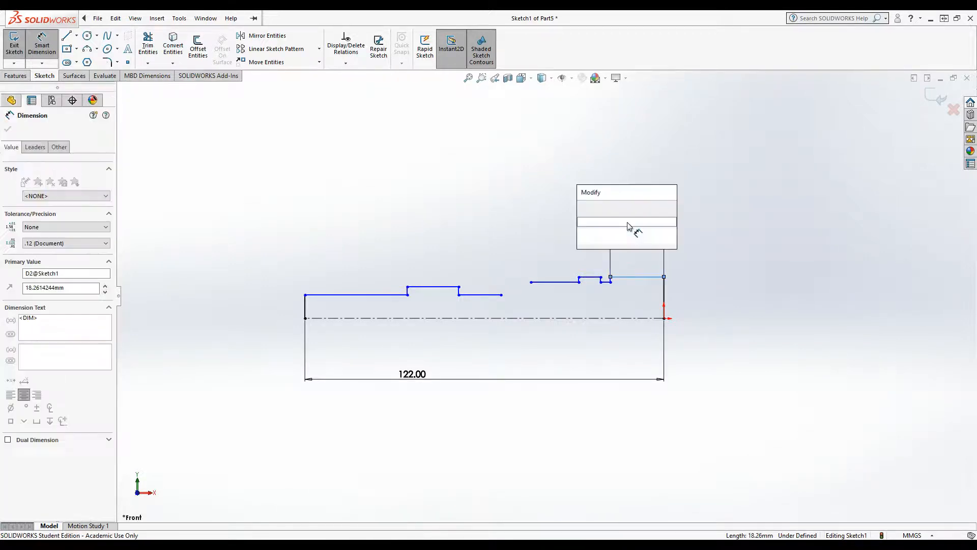
text(25)
key(Return)
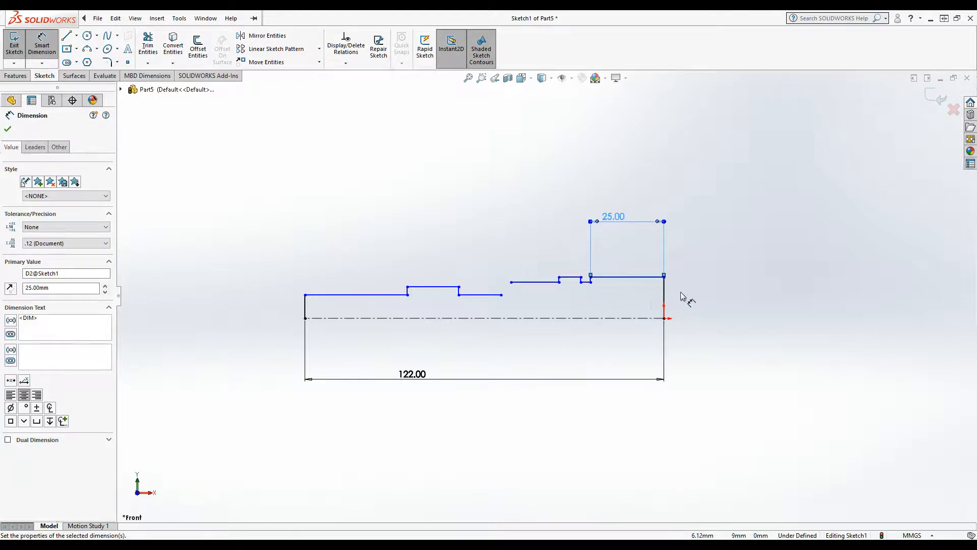
Dimension the distance from the right end line to the groove's far side as 28 mm
click(665, 297)
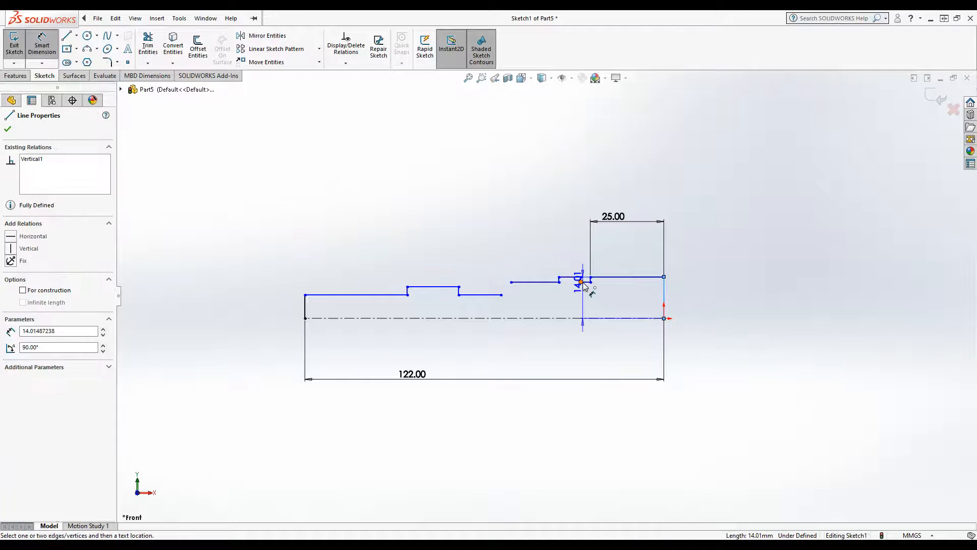
click(581, 282)
click(604, 203)
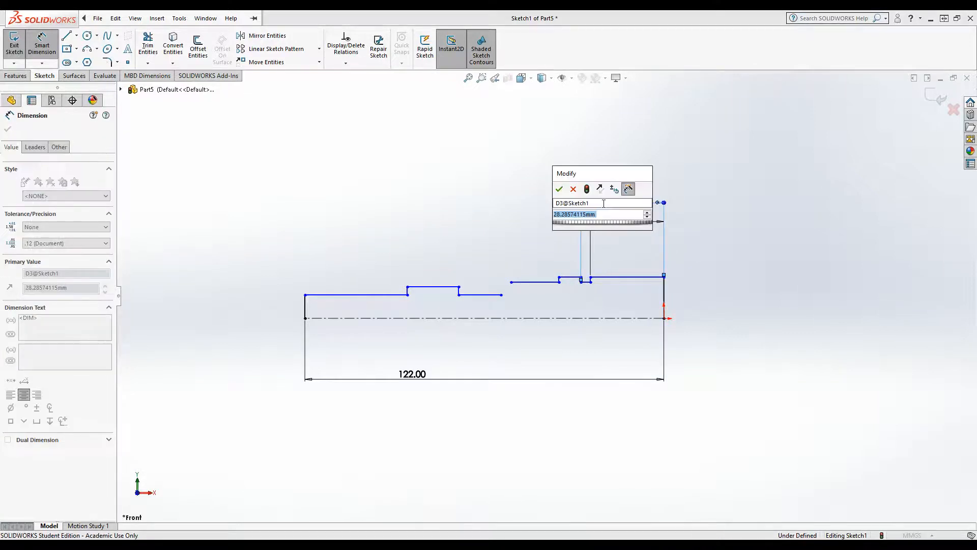
text(28)
key(Return)
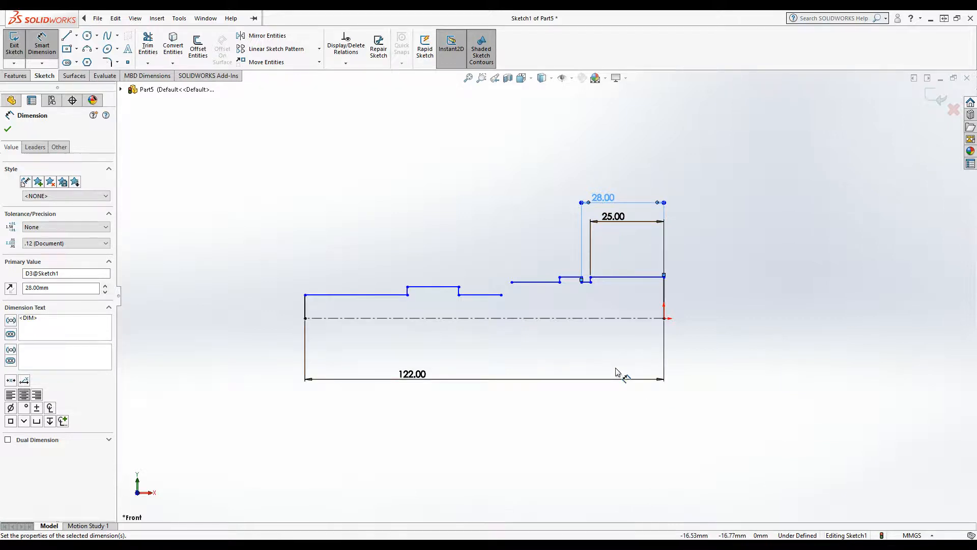
Dimension the distance from the right end line to the left edge of the shoulder beside the groove as 35 mm
click(664, 295)
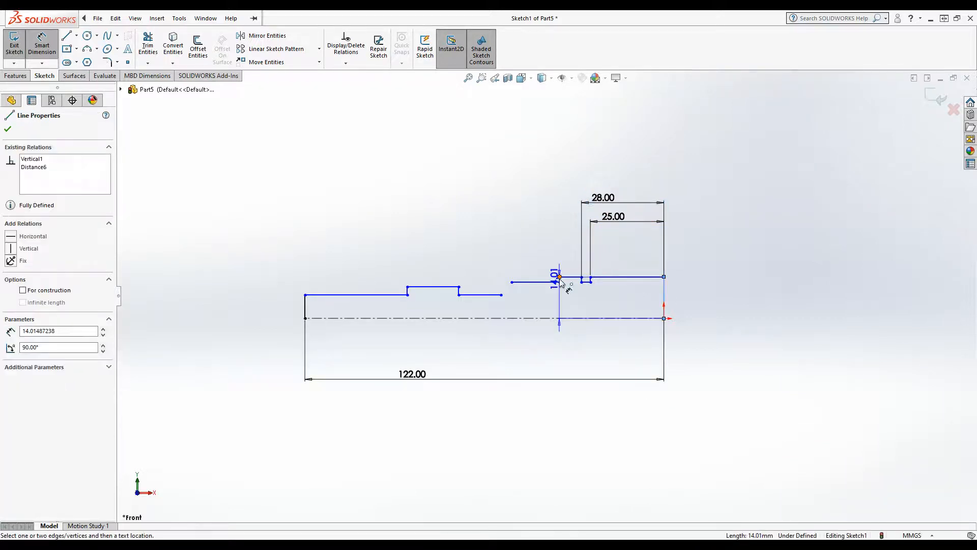
click(560, 278)
click(574, 183)
text(35)
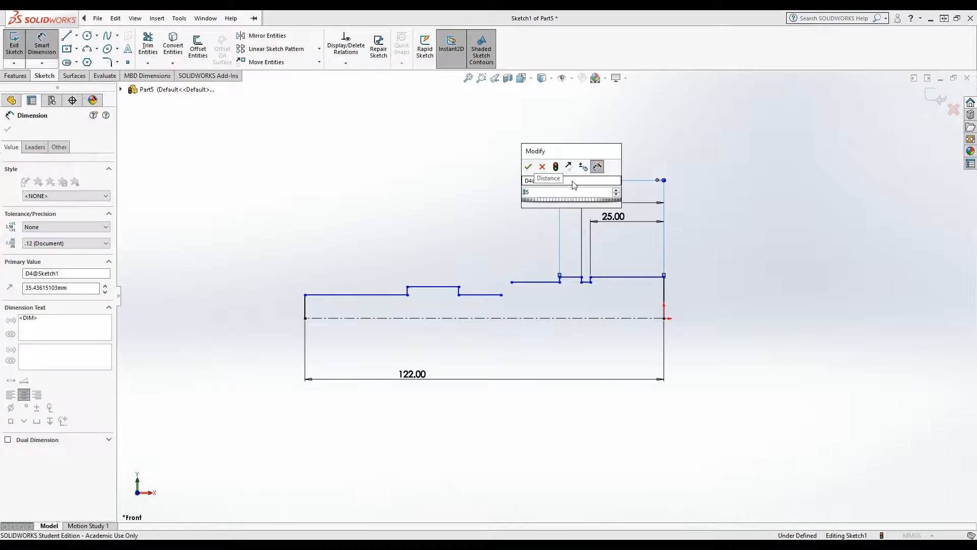
key(Return)
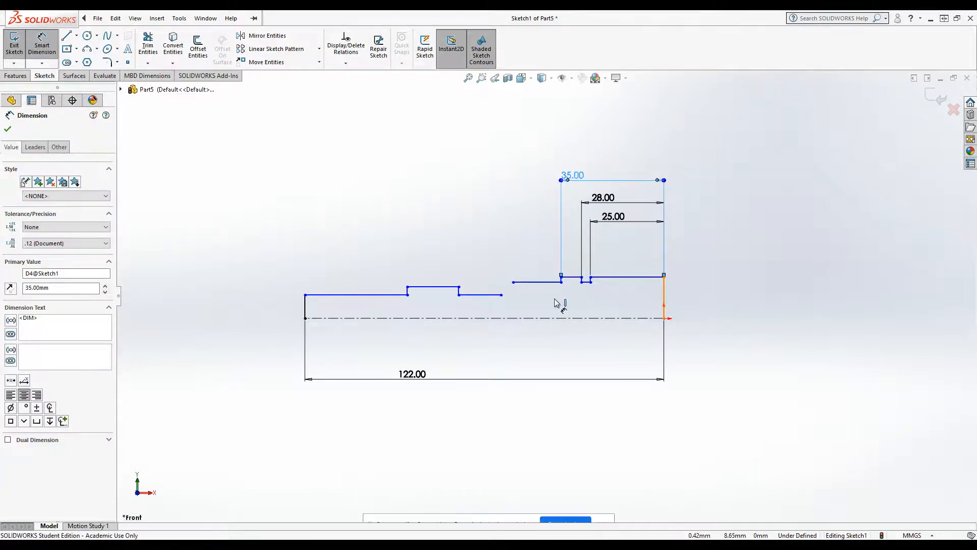
Dimension the distance from the right end line to the open left endpoint of the right-hand chain as 50 mm
click(513, 282)
click(549, 153)
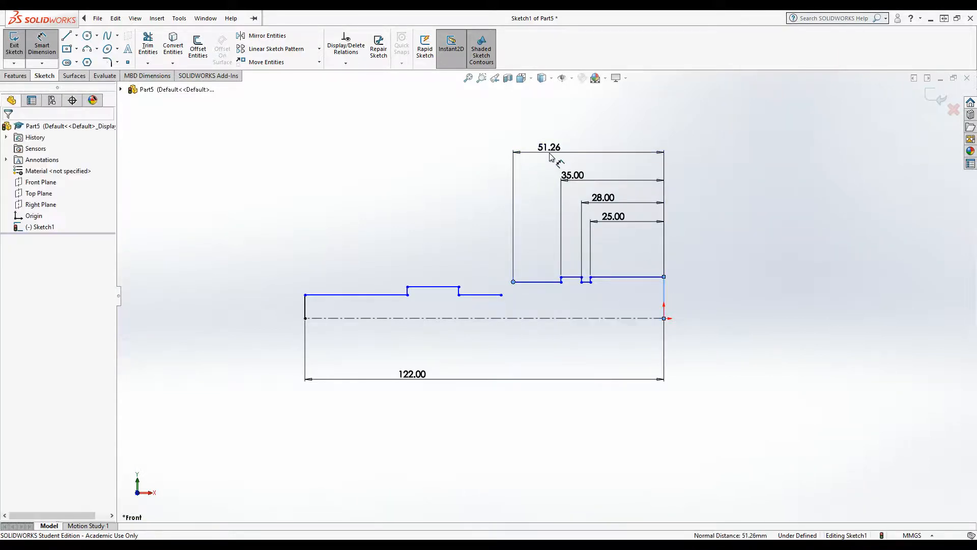
text(50)
key(Return)
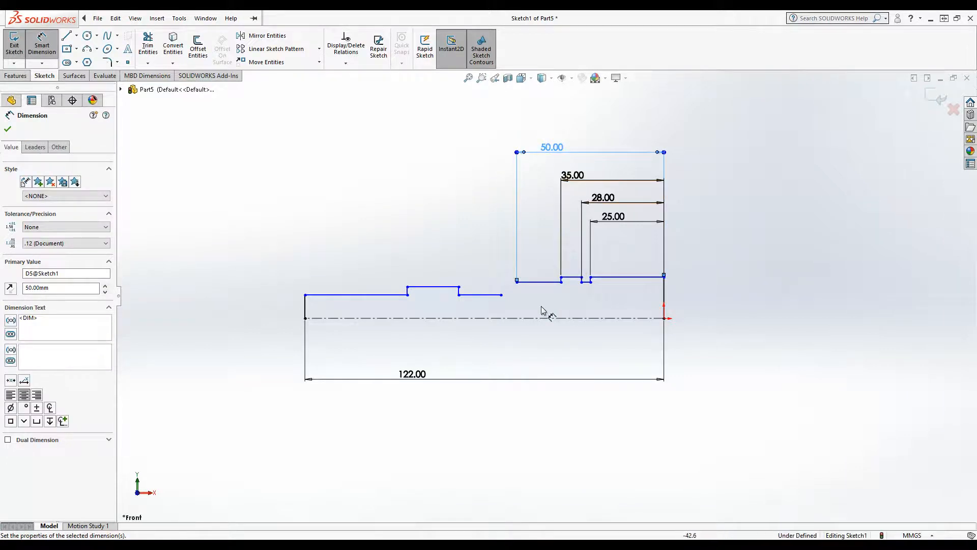
Dimension the distance from the right end line to the open right endpoint of the left-hand chain as 55 mm
click(501, 295)
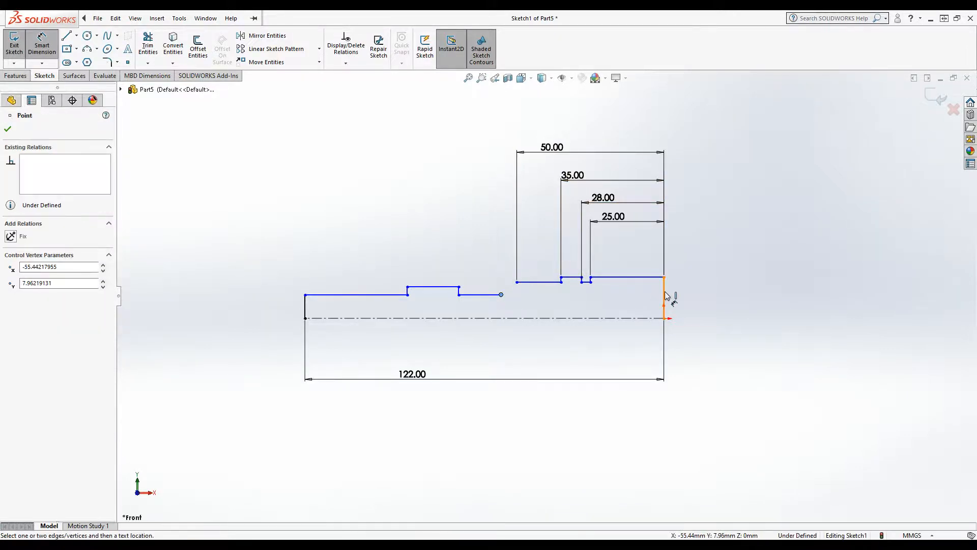
click(665, 296)
click(530, 138)
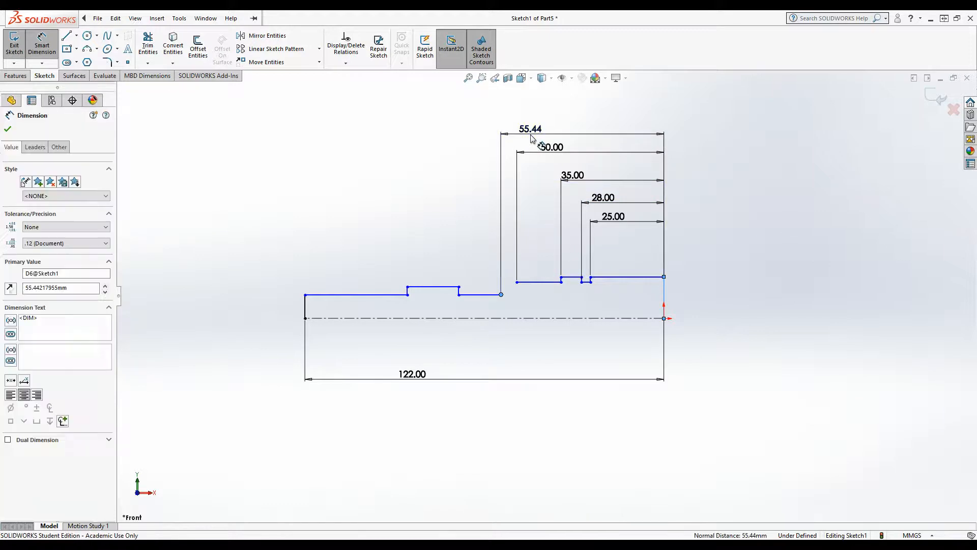
text(55)
key(Return)
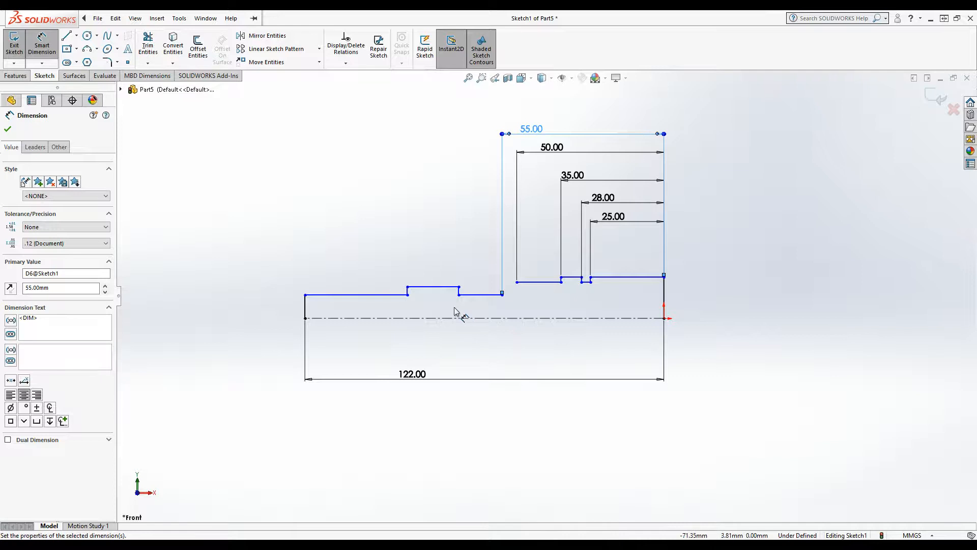
Dimension the distance from the right end line to the near side of the raised collar as 72 mm
click(459, 295)
click(664, 294)
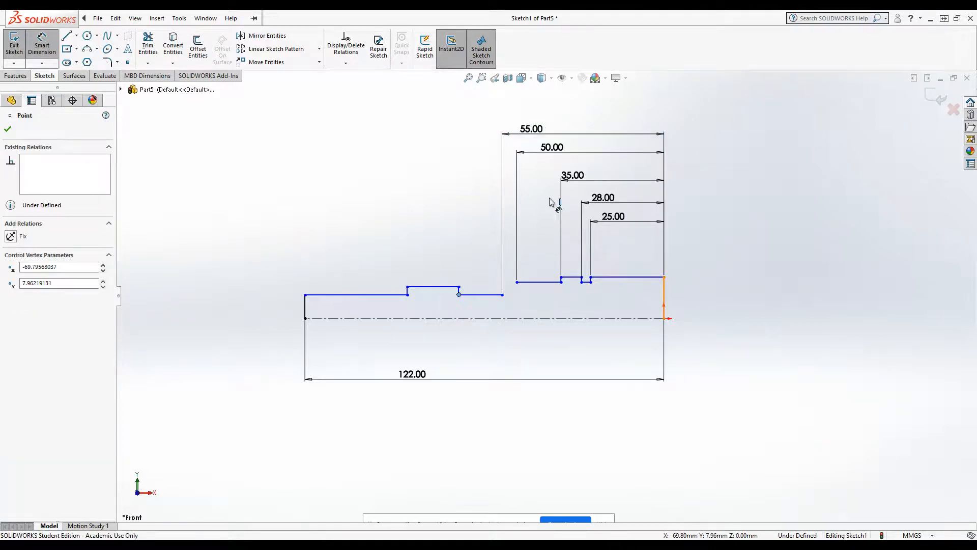
click(508, 123)
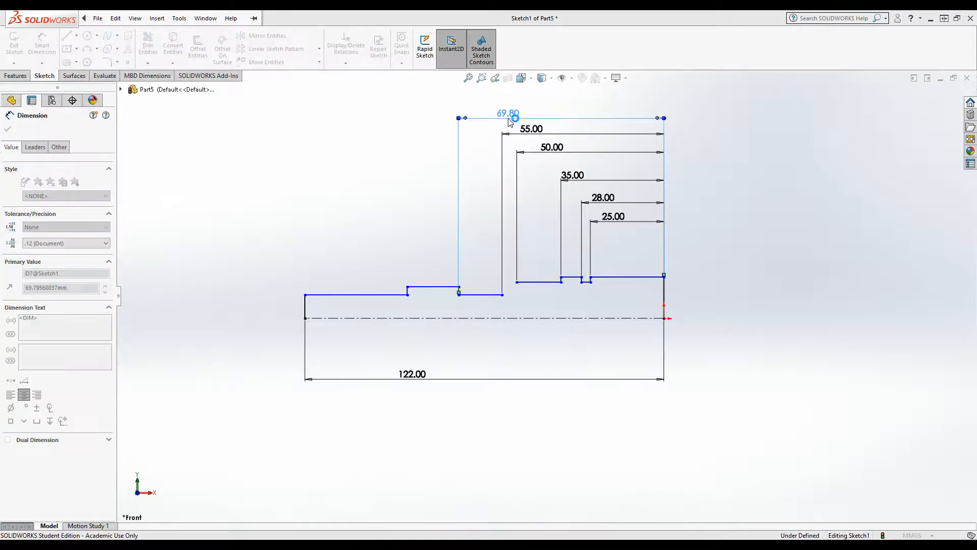
text(72)
key(Return)
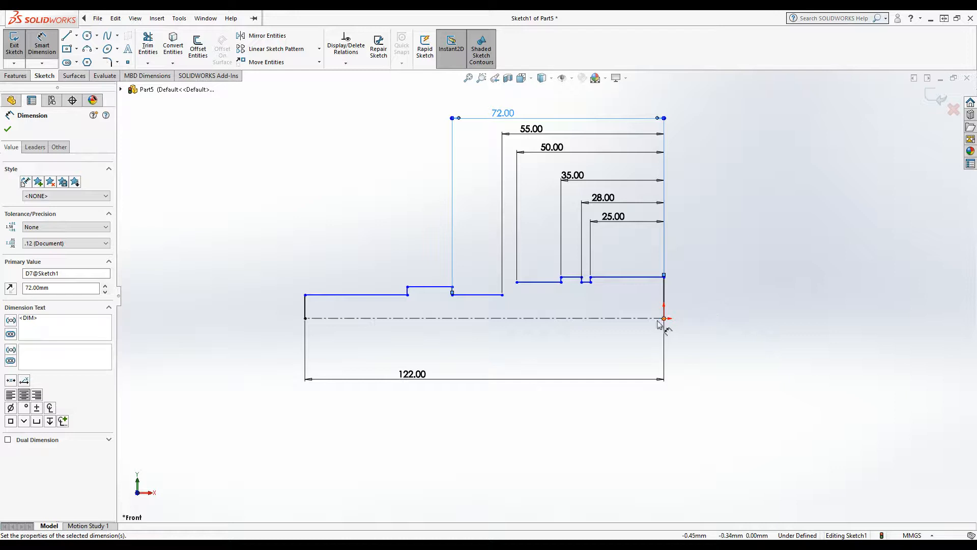
Dimension the length of the raised collar's upper line to 25 mm
click(430, 287)
click(429, 227)
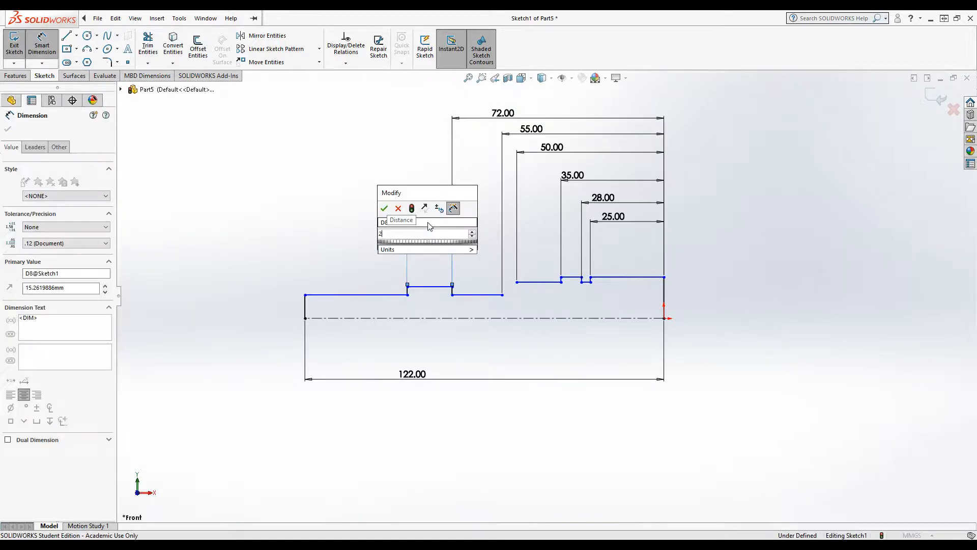
key(Return)
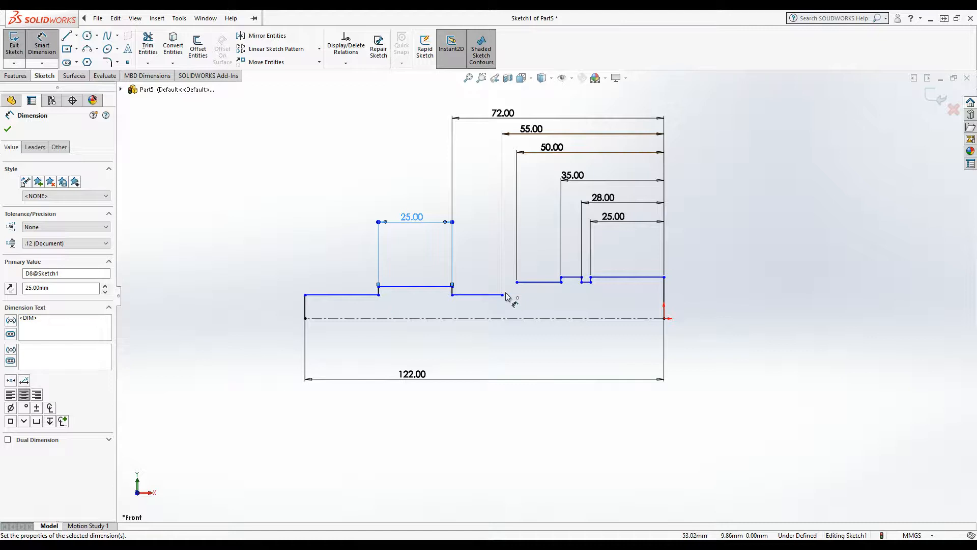
Close the gap between the two chains with a sloped line joining their open endpoints
key(l)
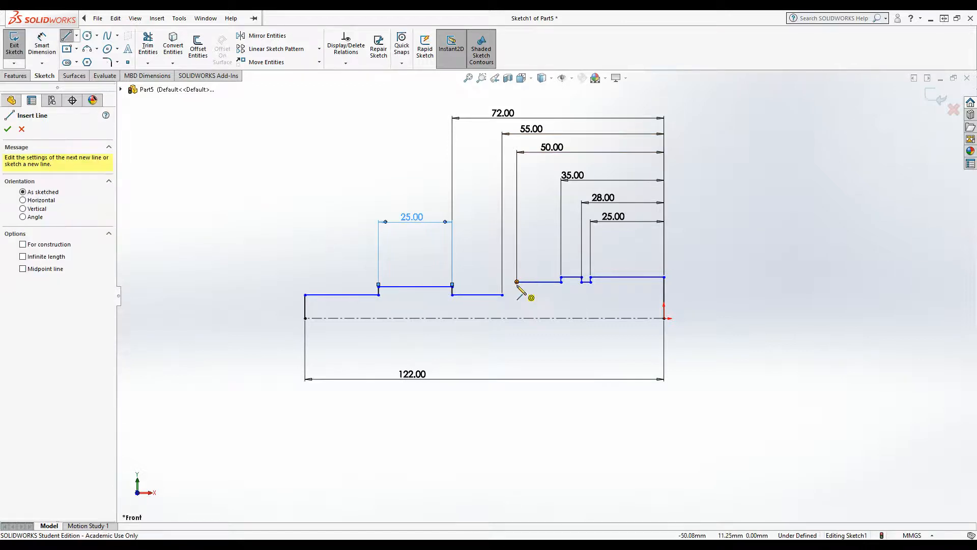
click(517, 282)
click(503, 295)
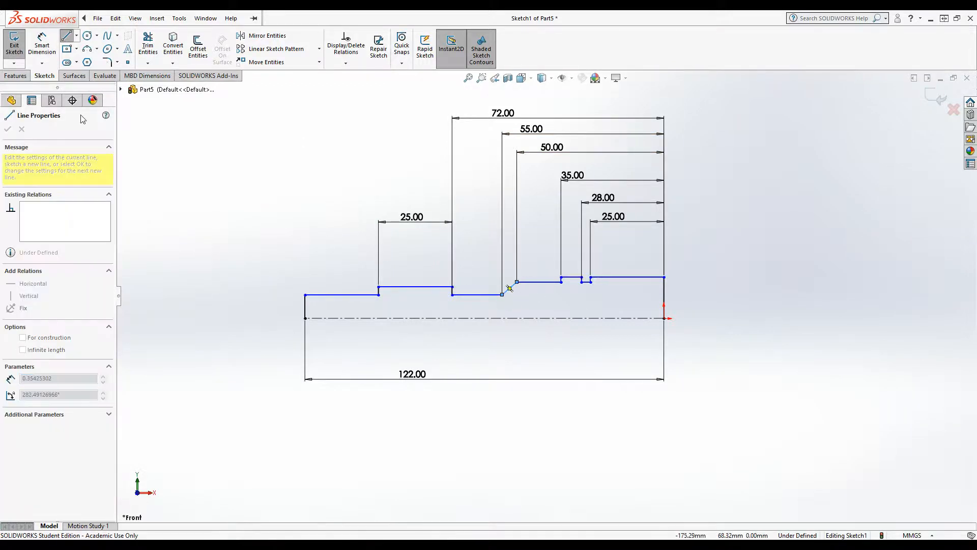
Dimension the height of the rightmost upper line above the centerline to 11 mm
click(42, 45)
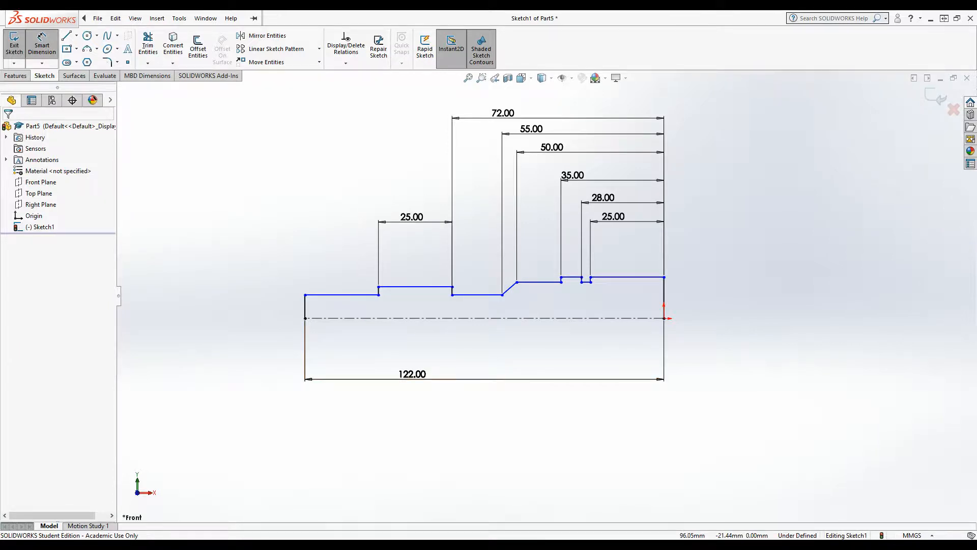
click(637, 277)
click(633, 318)
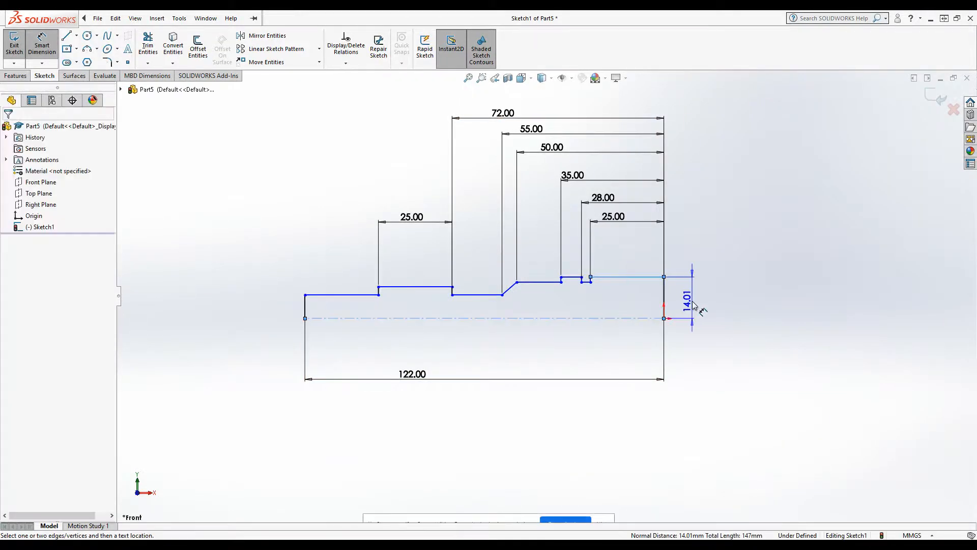
click(690, 302)
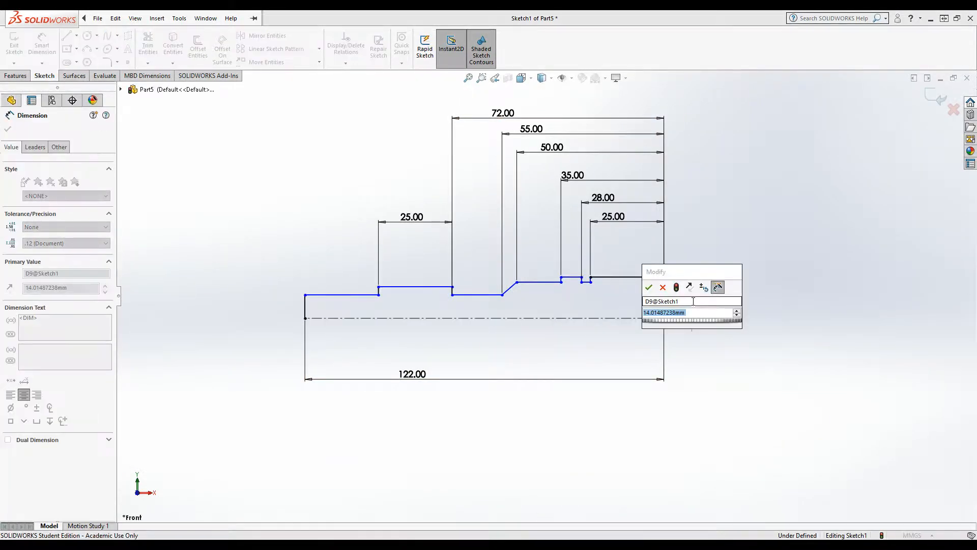
text(11)
key(Return)
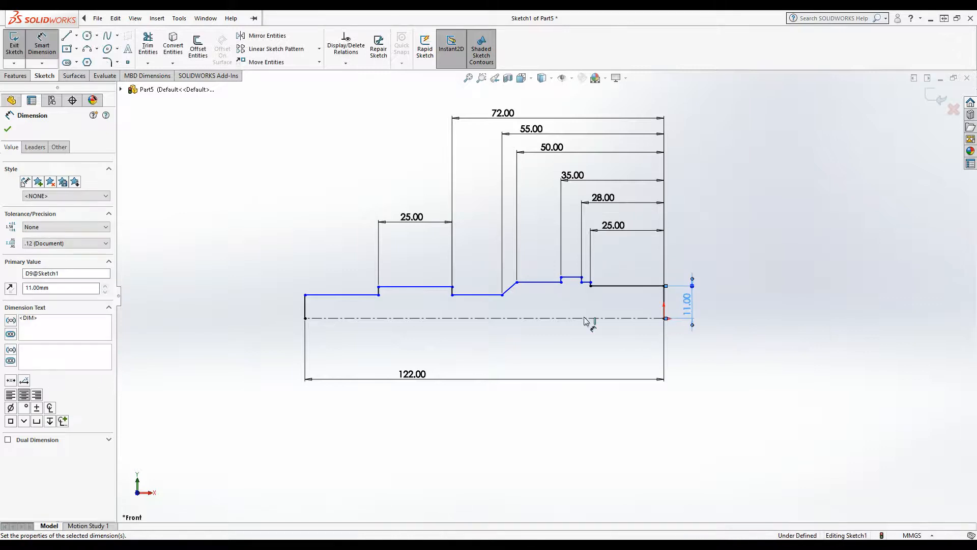
Dimension the height of the narrow groove's floor above the centerline to 9 mm
click(586, 281)
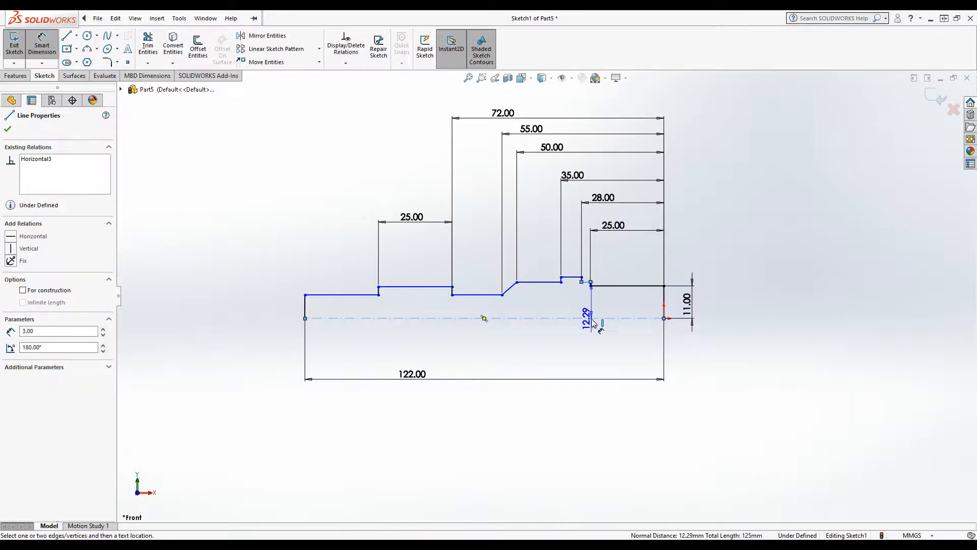
click(593, 318)
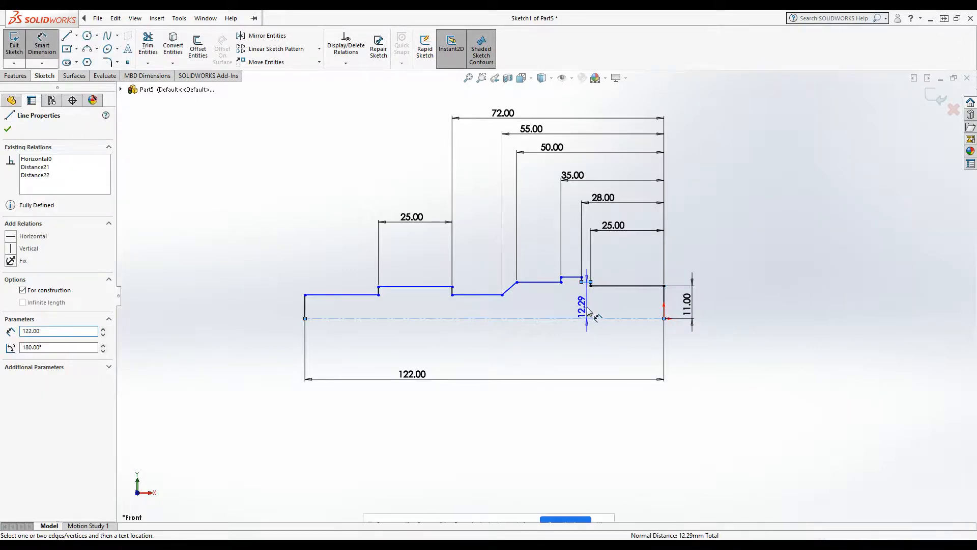
click(589, 311)
text(9.00mm)
key(Return)
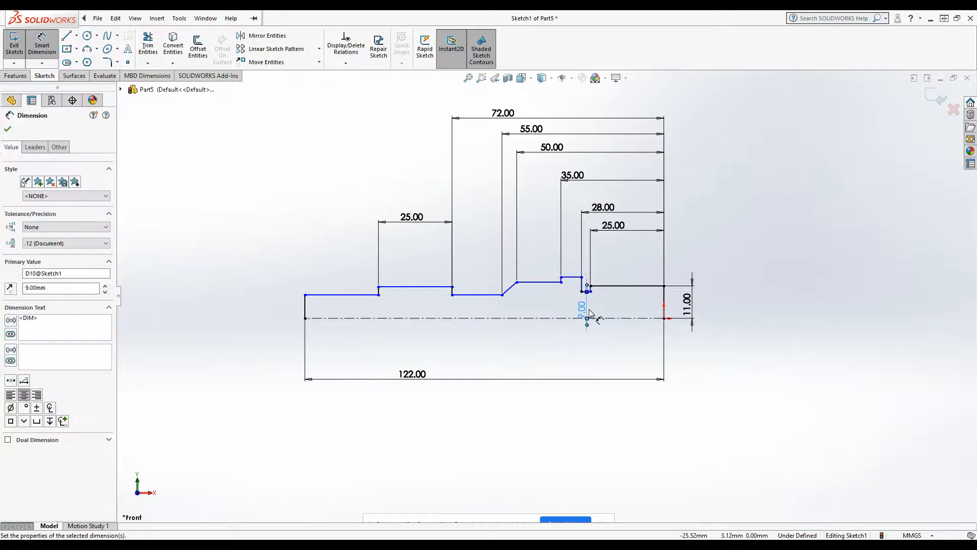
Dimension the height of the shoulder beside the groove above the centerline to 11 mm
click(573, 280)
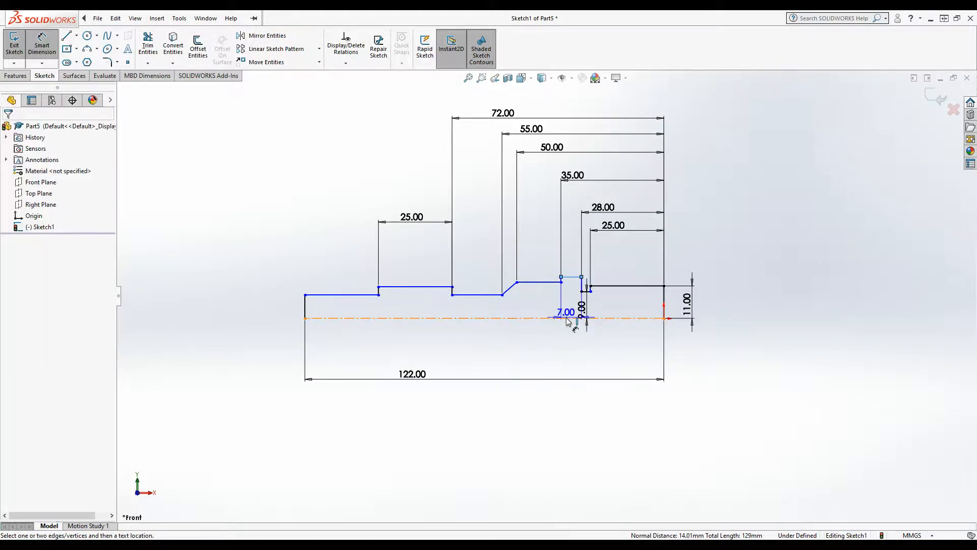
click(560, 318)
click(574, 305)
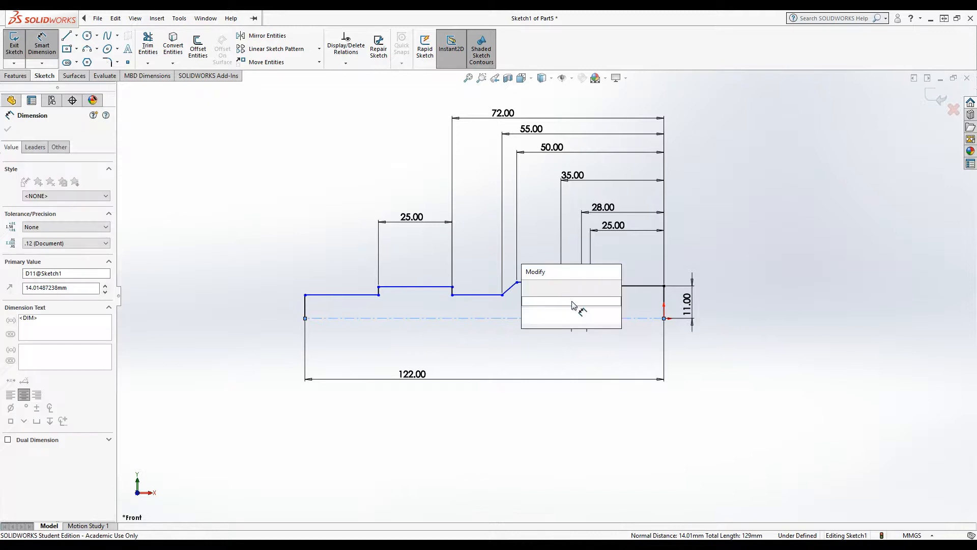
text(11)
key(Return)
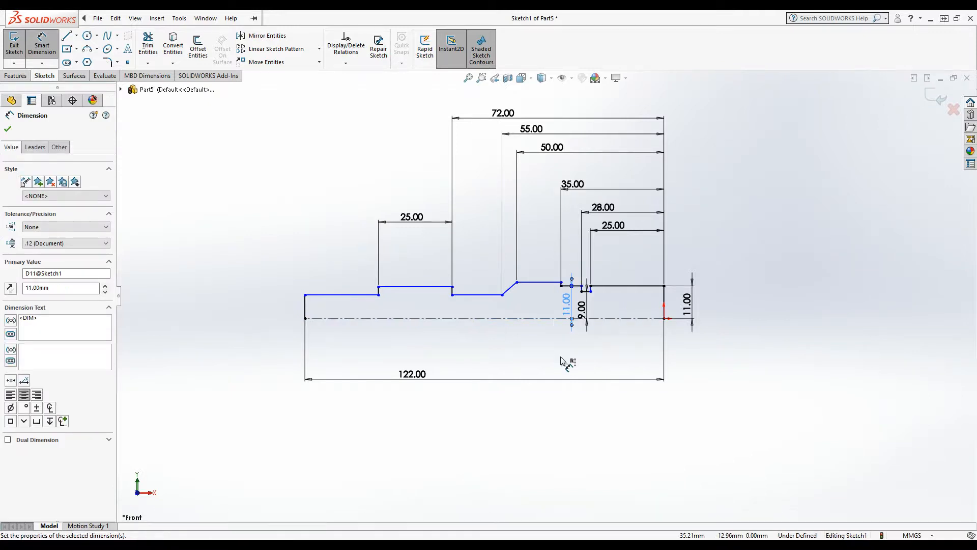
Dimension the height of the horizontal line between the shoulder and the sloped line above the centerline to 9 mm
click(527, 282)
click(536, 318)
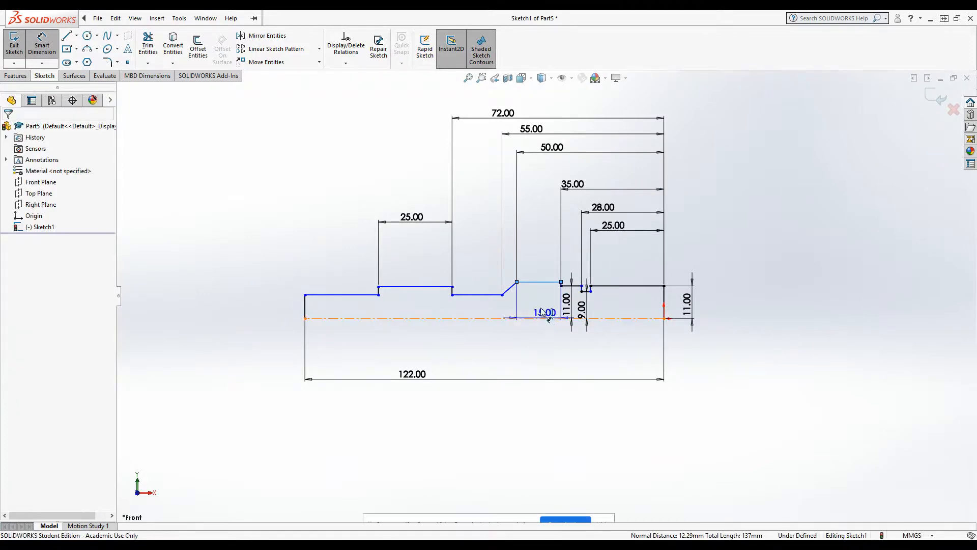
click(541, 306)
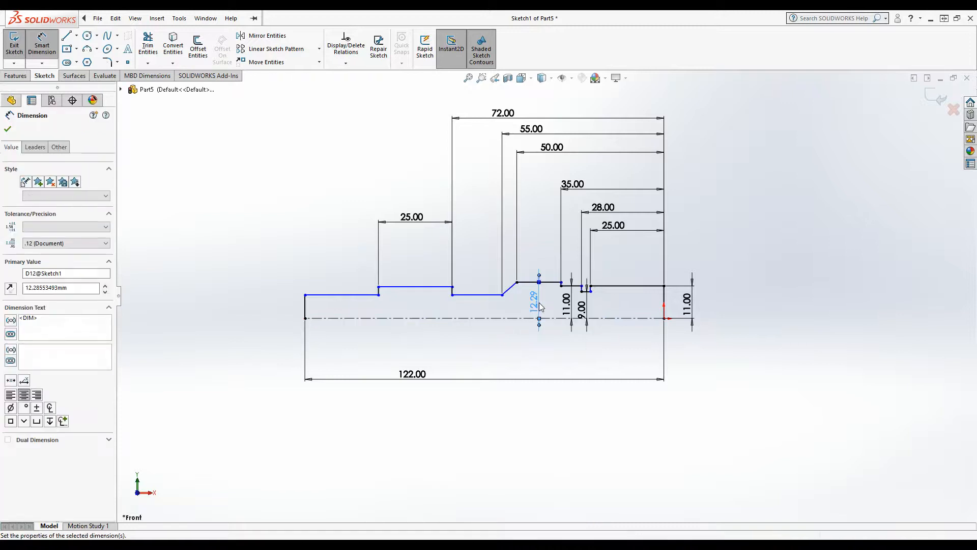
text(9)
key(Return)
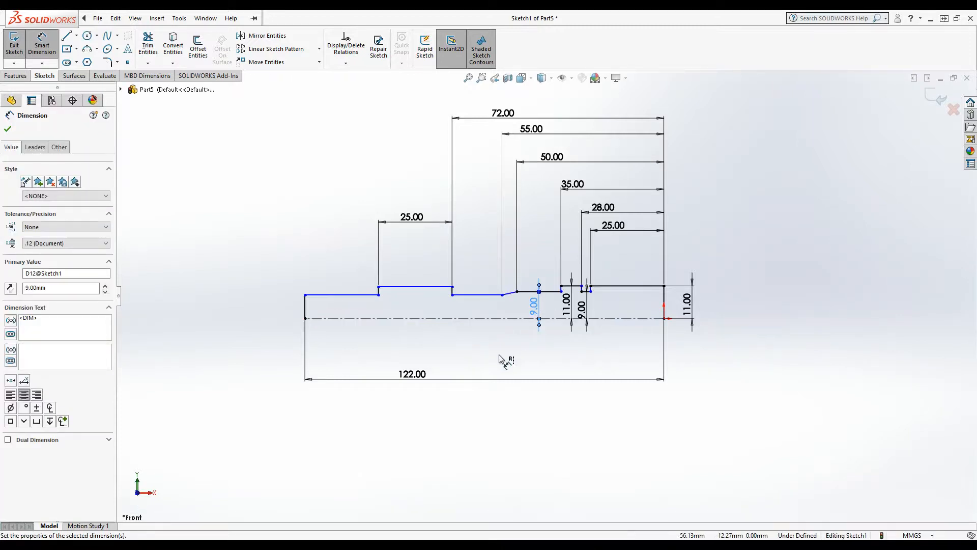
Dimension the height of the horizontal line between the sloped line and the collar above the centerline to 6 mm
click(477, 295)
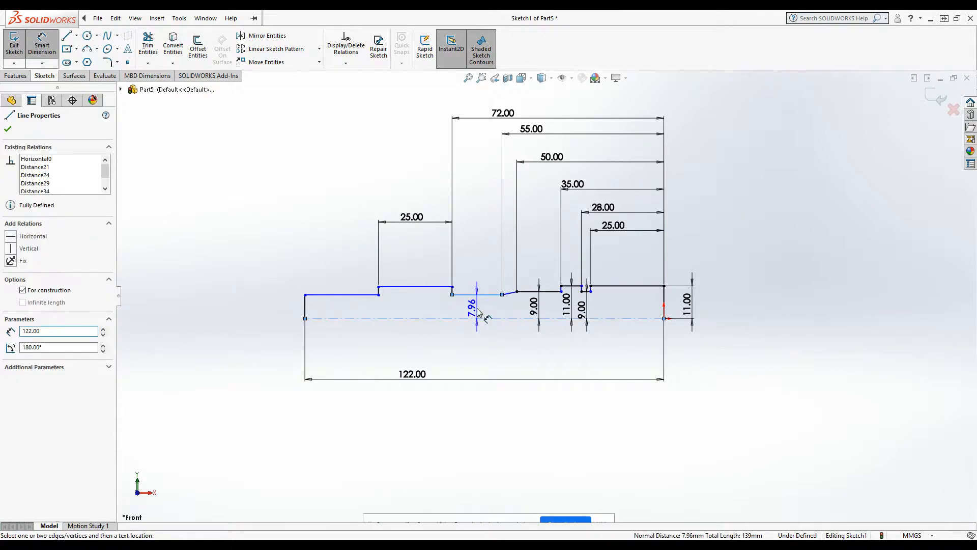
click(480, 312)
text(6.00mm)
key(Return)
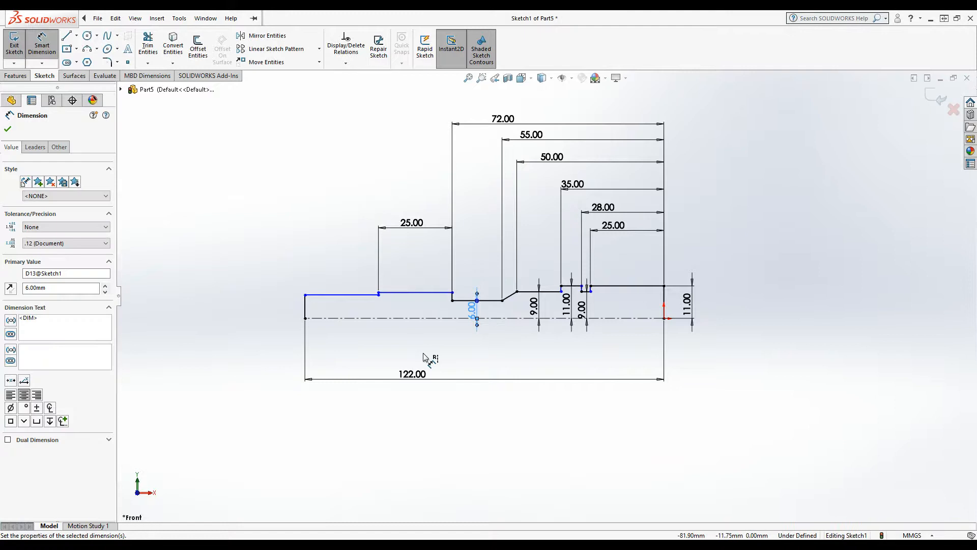
Dimension the height of the 25 mm collar line above the centerline to 7 mm
click(407, 293)
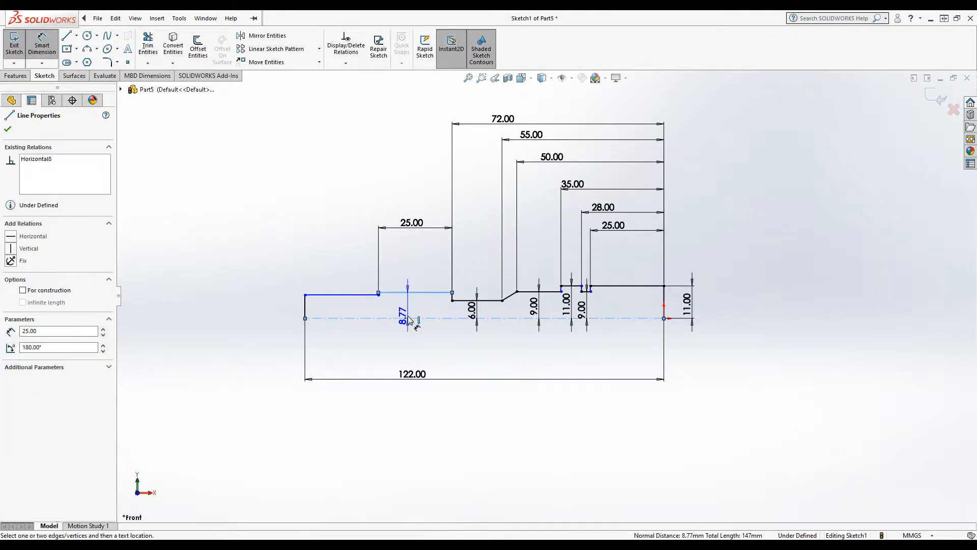
click(434, 317)
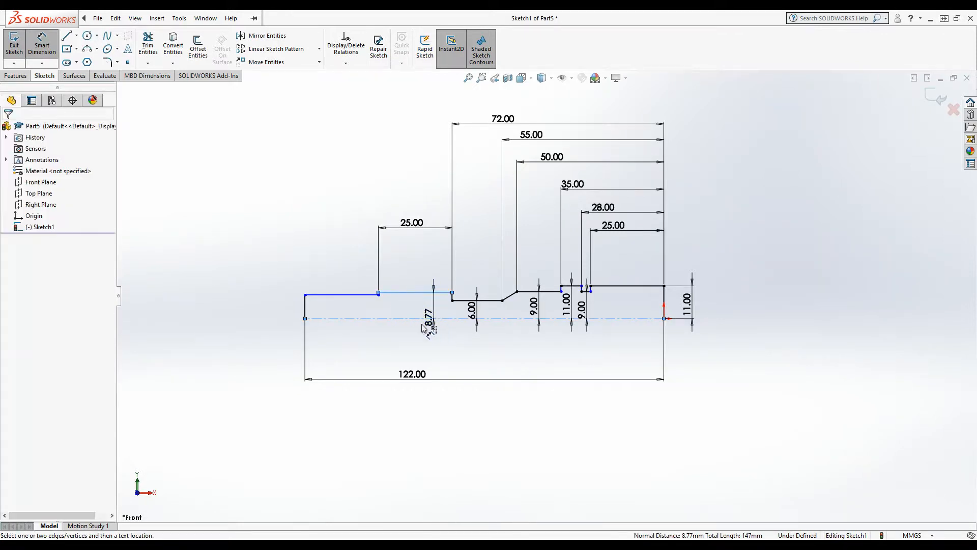
click(407, 318)
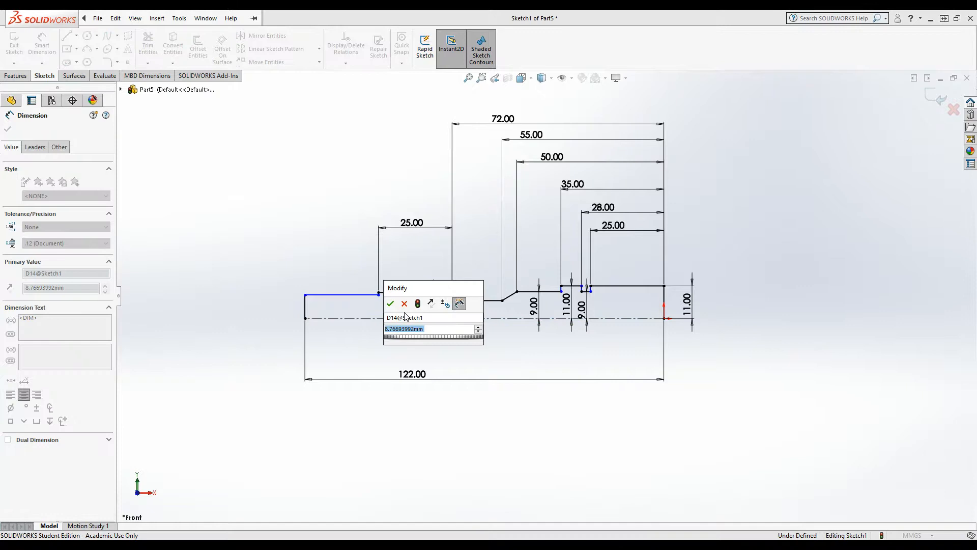
text(7)
key(Return)
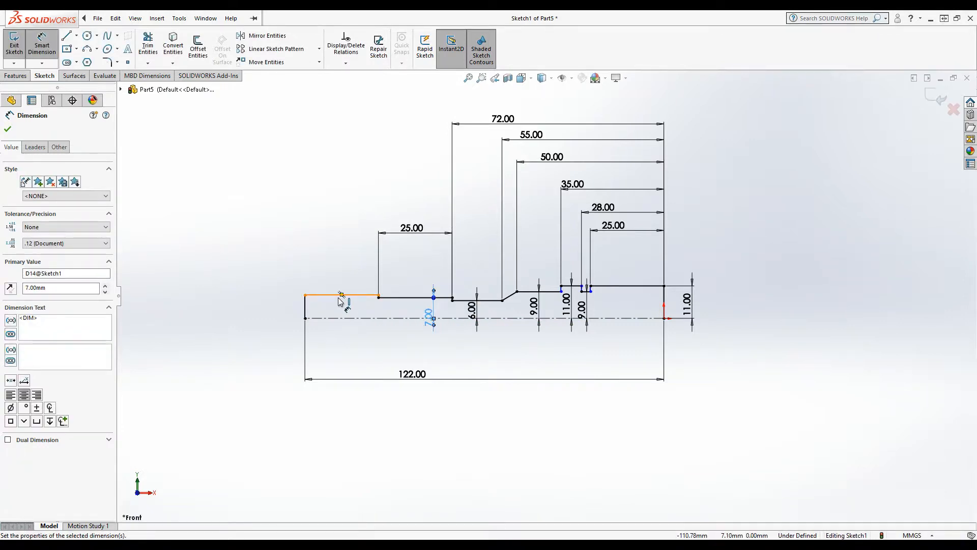
Dimension the height of the leftmost horizontal line above the centerline to 3 mm
click(340, 295)
click(345, 318)
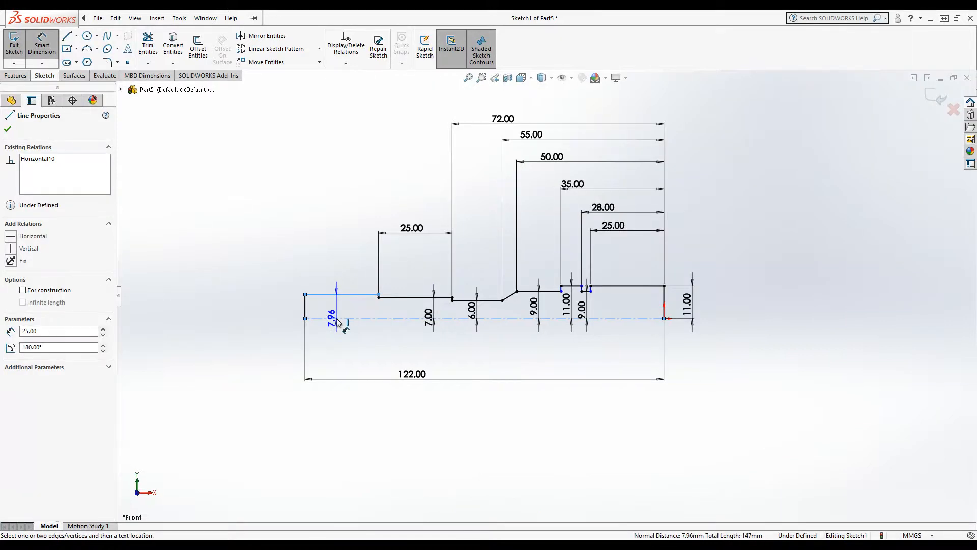
click(342, 318)
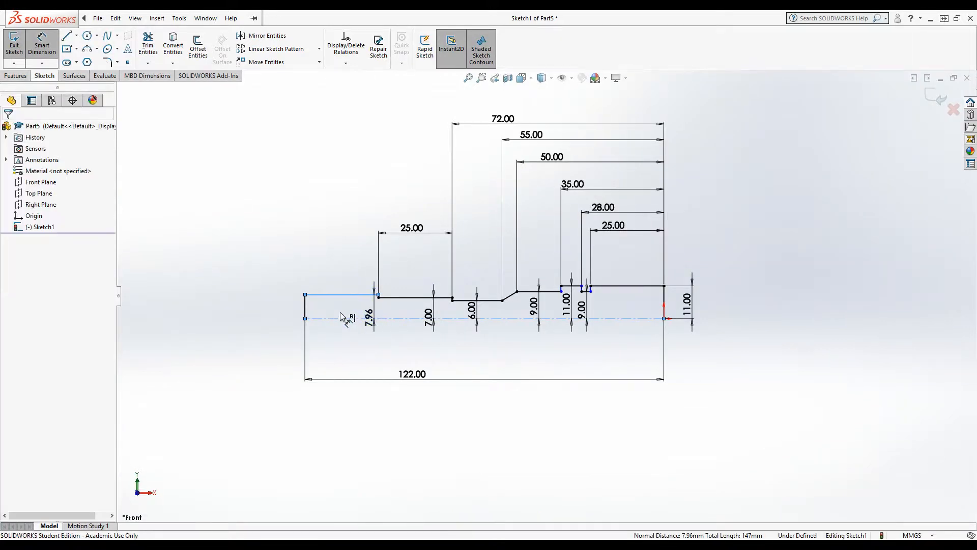
text(3.00mm)
key(Return)
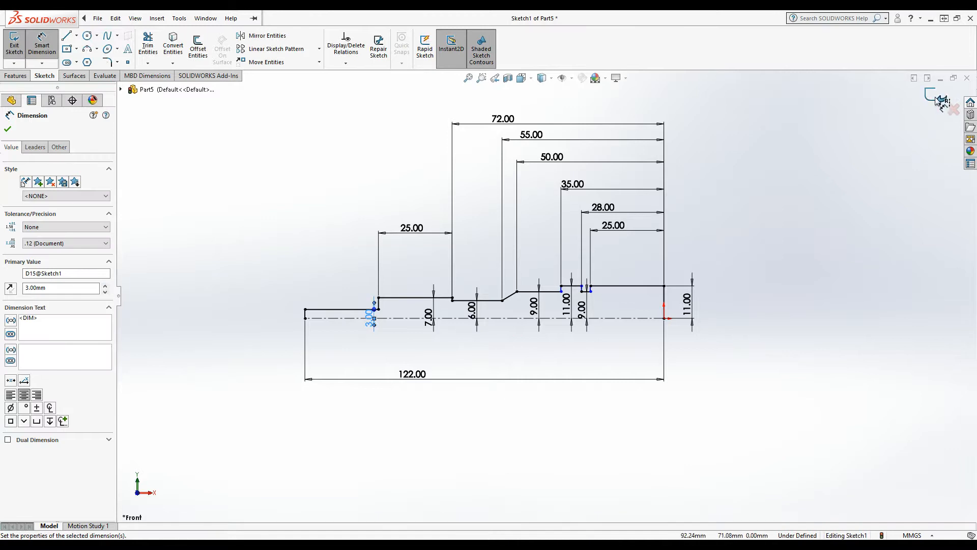
scroll(685, 301, down, 2)
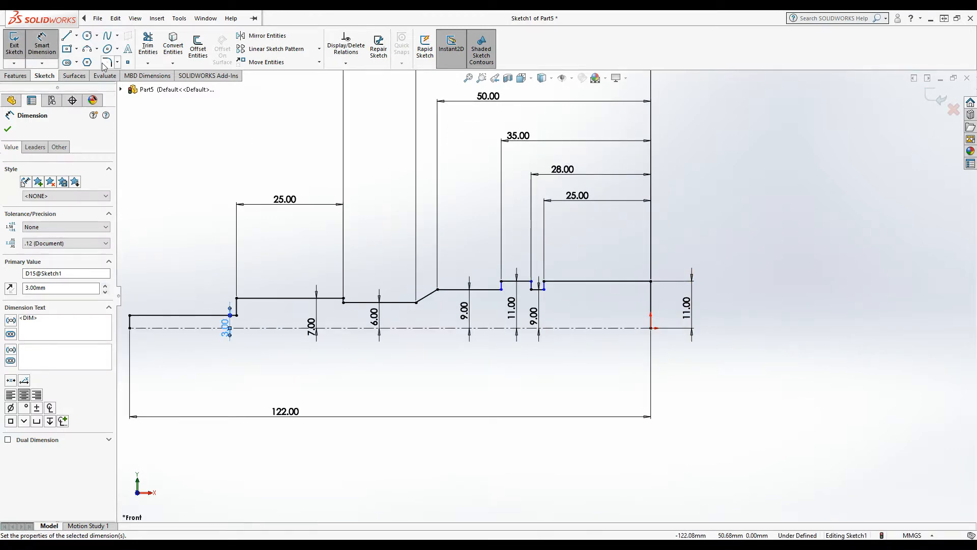
Chamfer the sketch corner above the origin, where the 25 mm line meets the vertical end line, with an equal distance of 2.5 mm
click(117, 62)
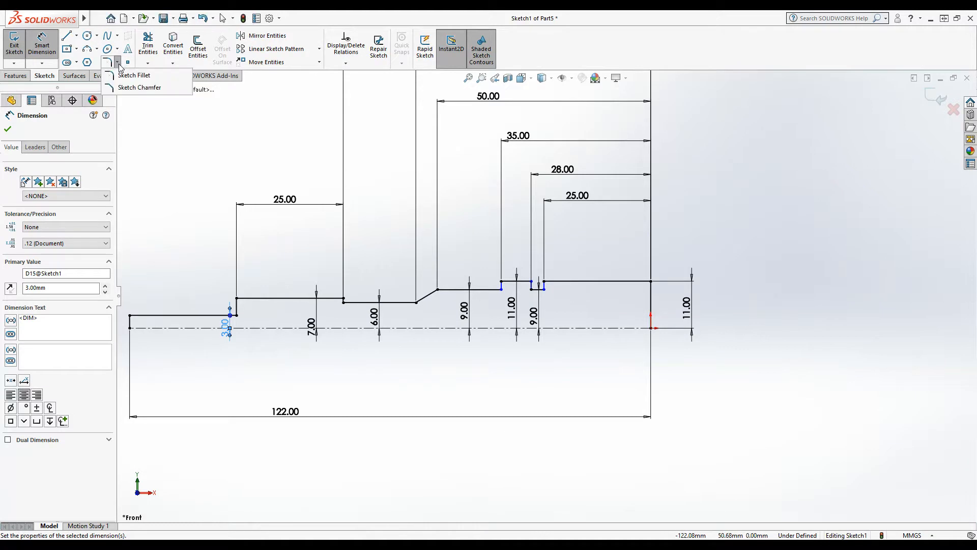
click(147, 90)
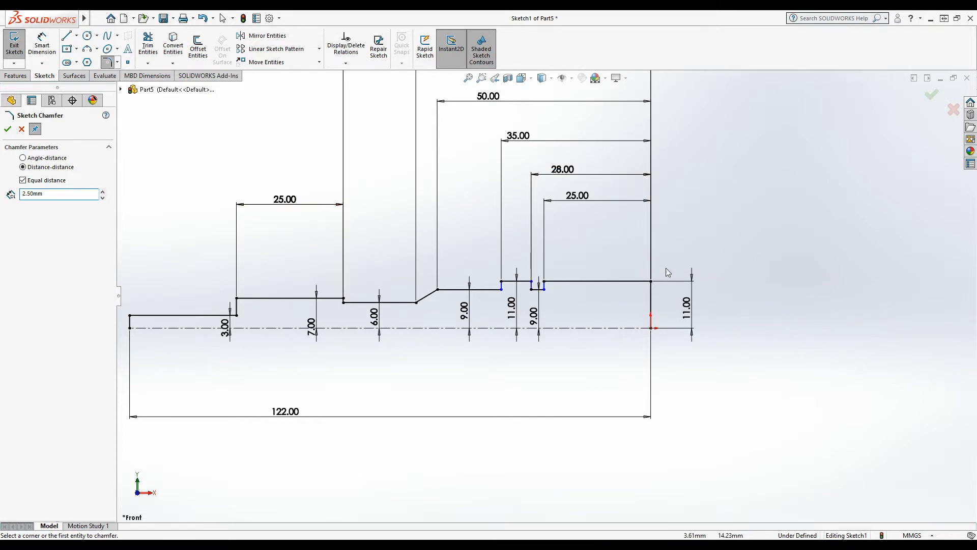
click(651, 281)
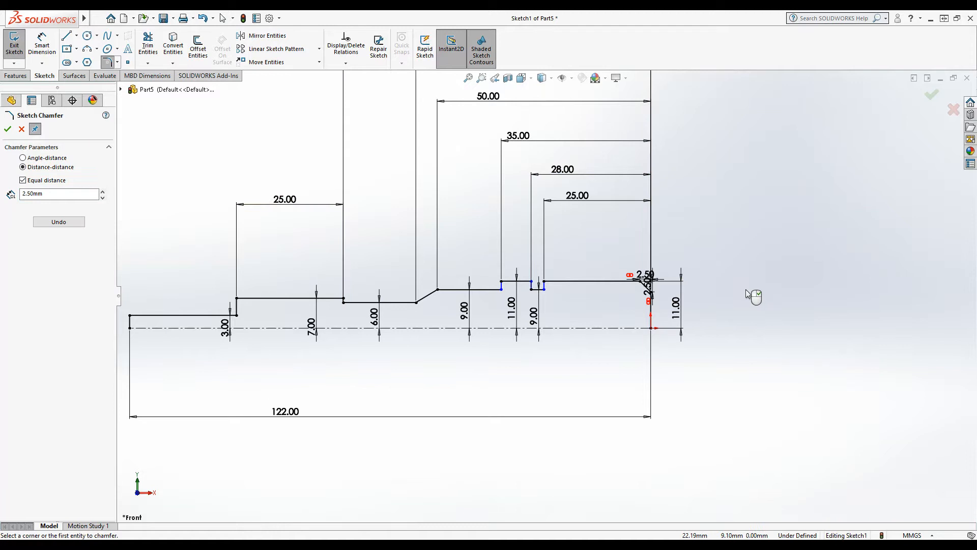
scroll(661, 295, down, 5)
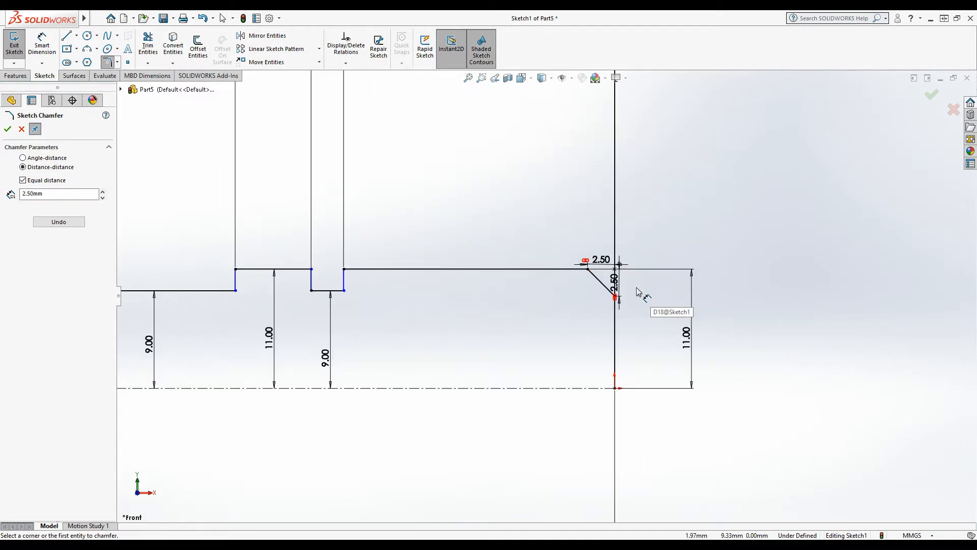
scroll(579, 288, up, 5)
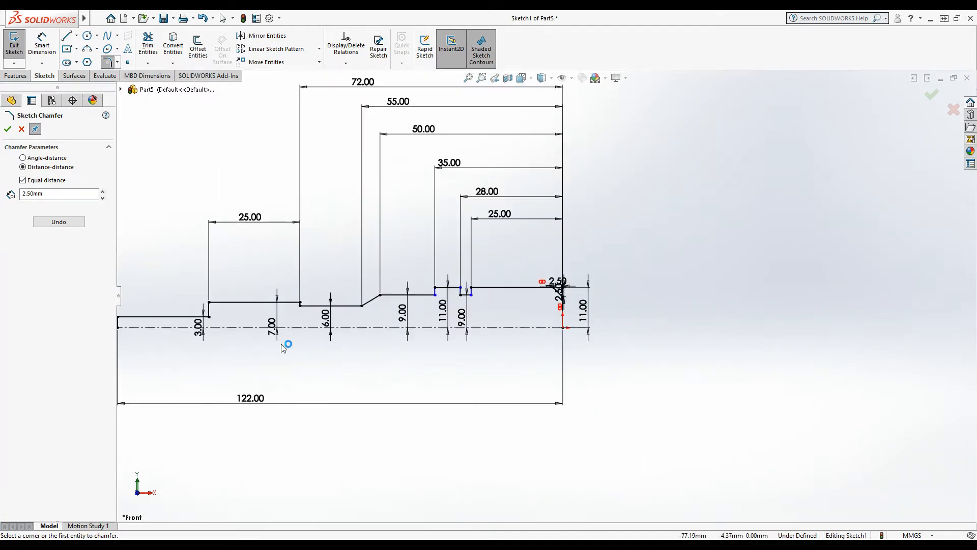
click(931, 95)
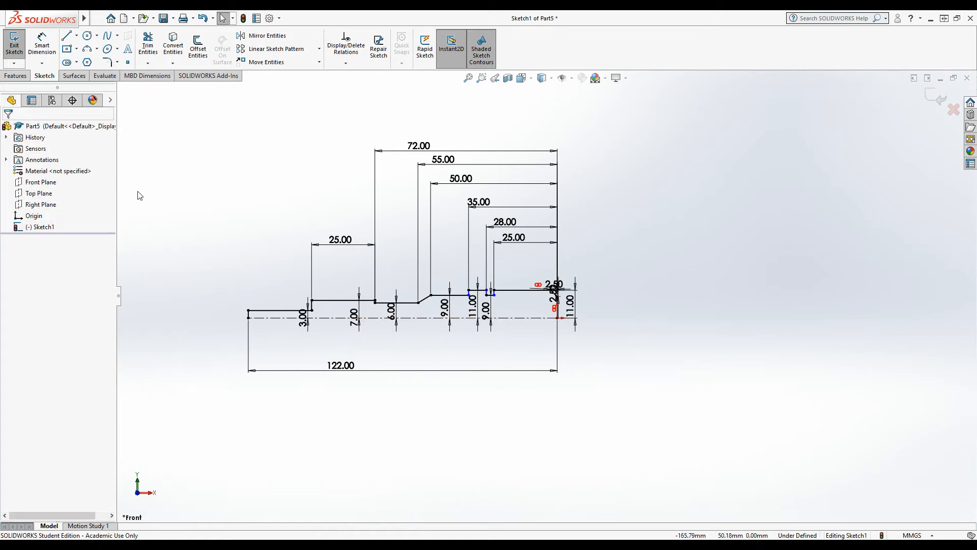
Finish the profile sketch and create a 360° blind Surface-Revolve of it about the horizontal centerline
click(935, 100)
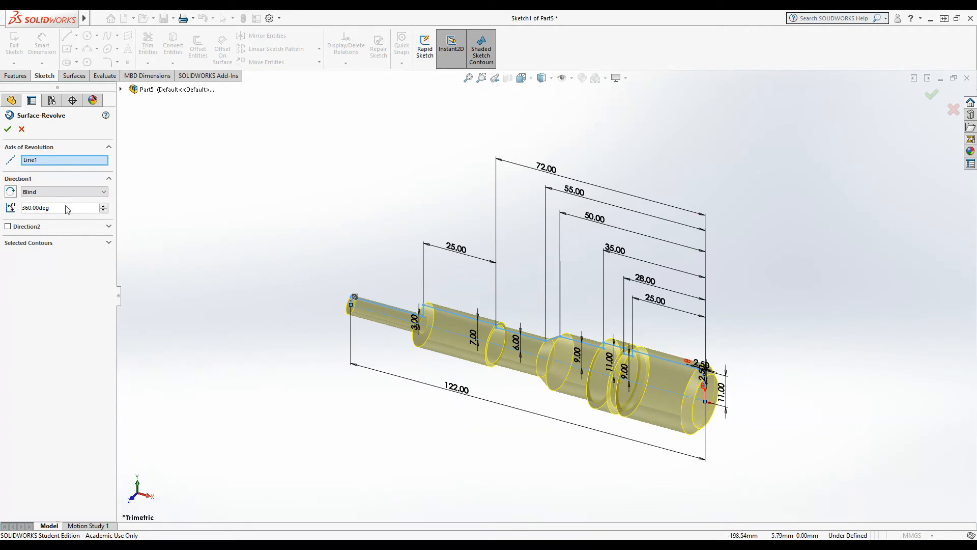
click(931, 97)
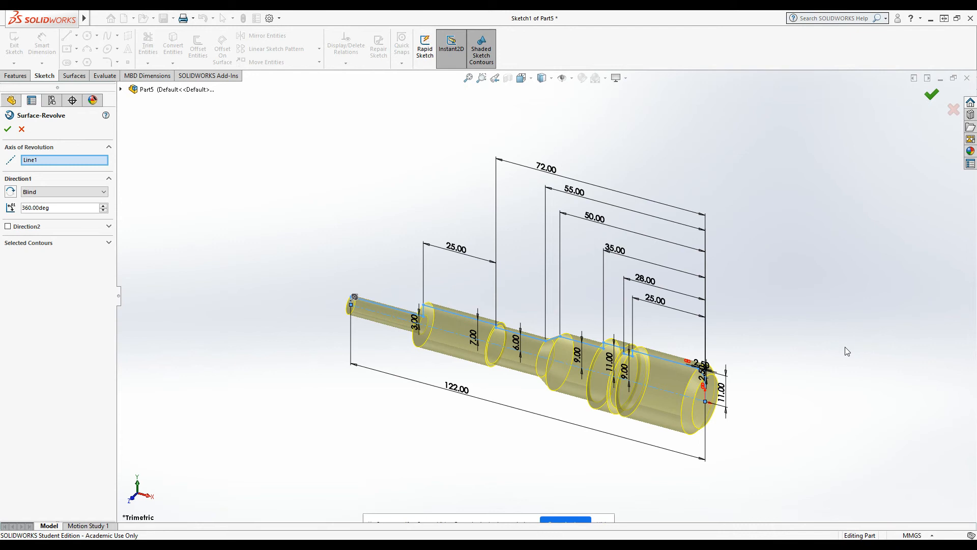